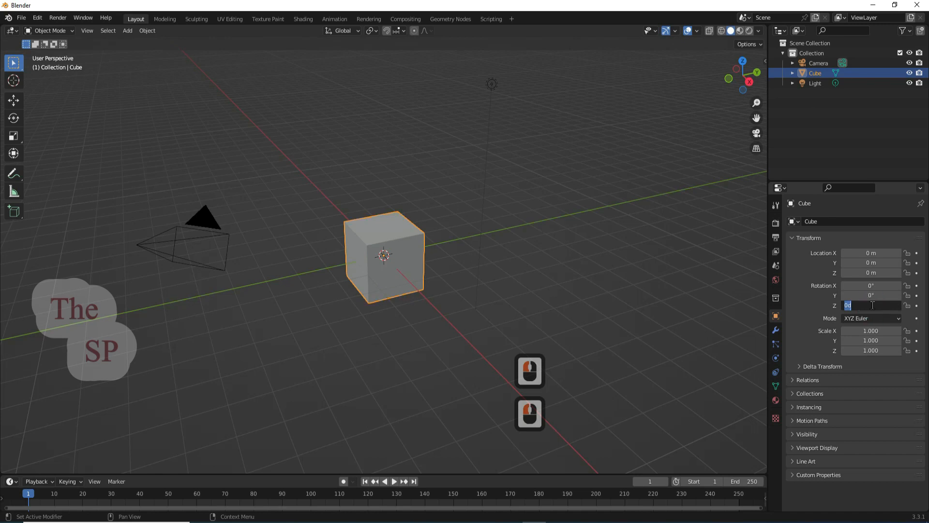
Set the cube's Z rotation to 45° and show it in wireframe from the top view
left_click(744, 139)
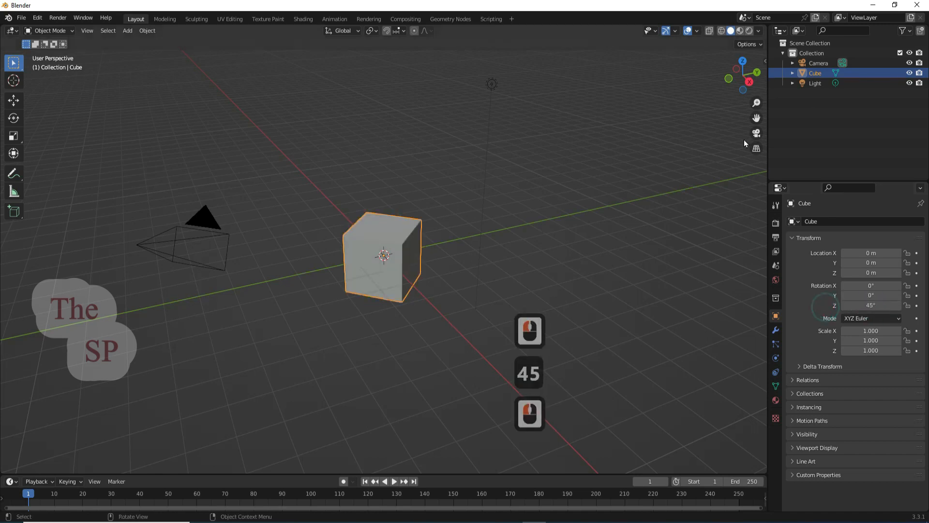
left_click(721, 32)
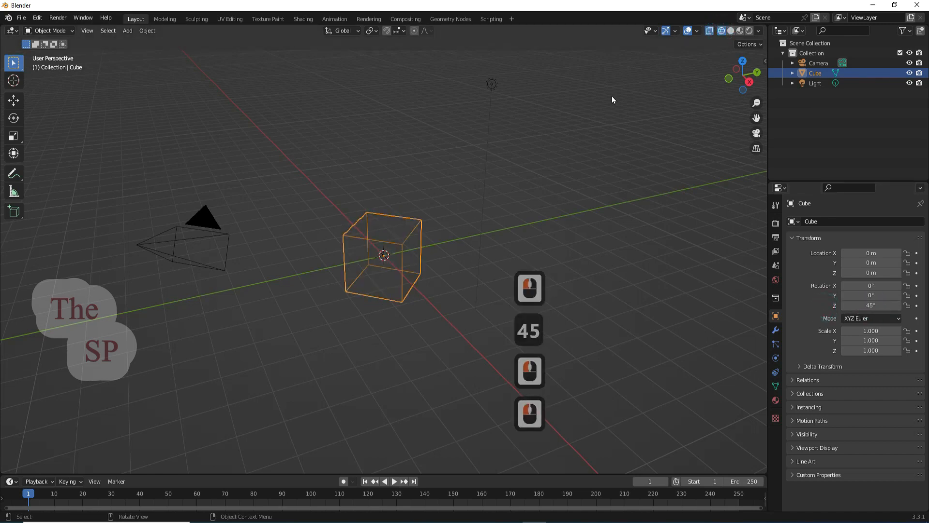
left_click(745, 63)
In Edit Mode, select all of the cube's vertices and scale them down along X into a narrow diamond
left_click(50, 30)
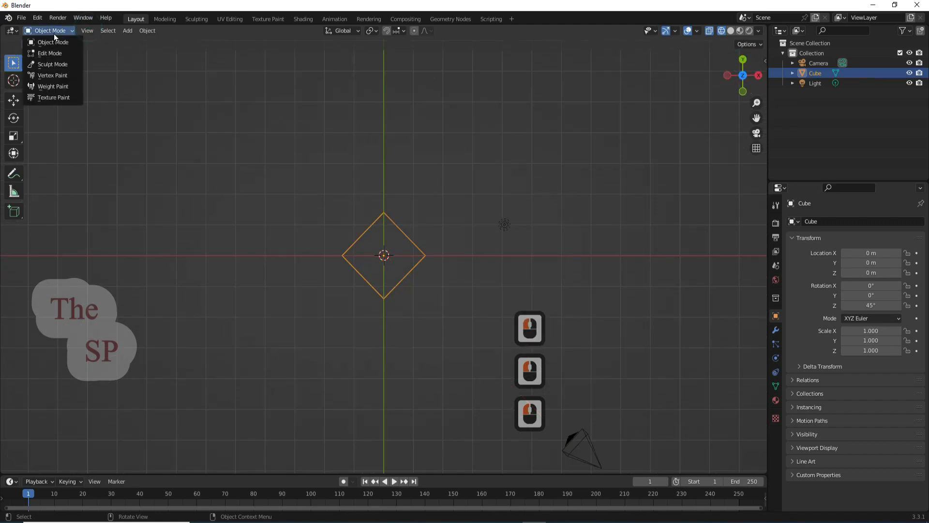
left_click(56, 53)
left_click_drag(476, 242, 310, 267)
left_click(14, 135)
left_click_drag(421, 256, 406, 256)
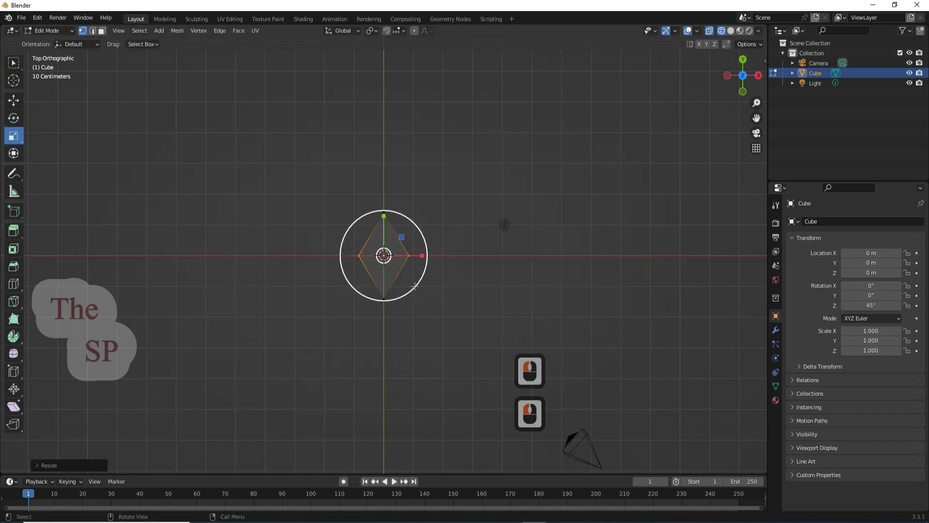
Move the diamond's vertices on the negative Y side up to the X axis, forming a triangle
left_click(452, 291)
left_click_drag(347, 312, 452, 276)
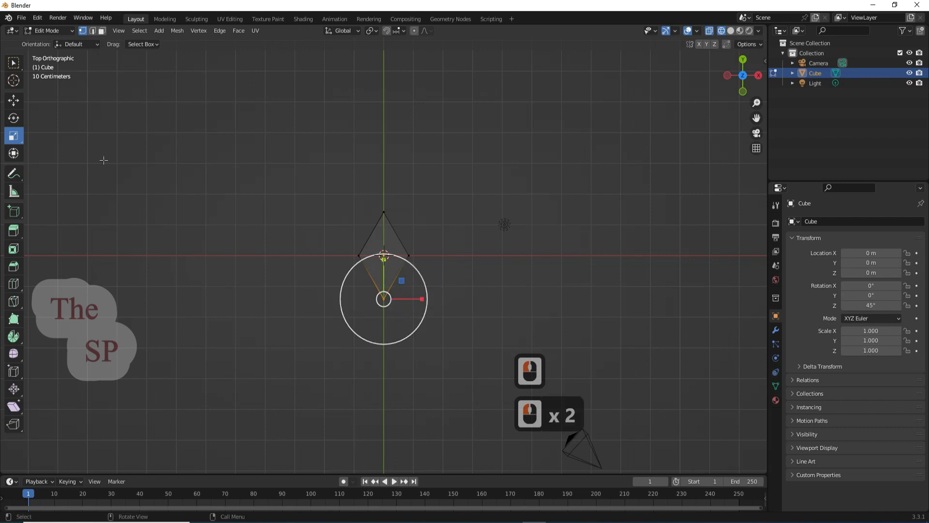
left_click(14, 100)
left_click_drag(383, 299, 386, 216)
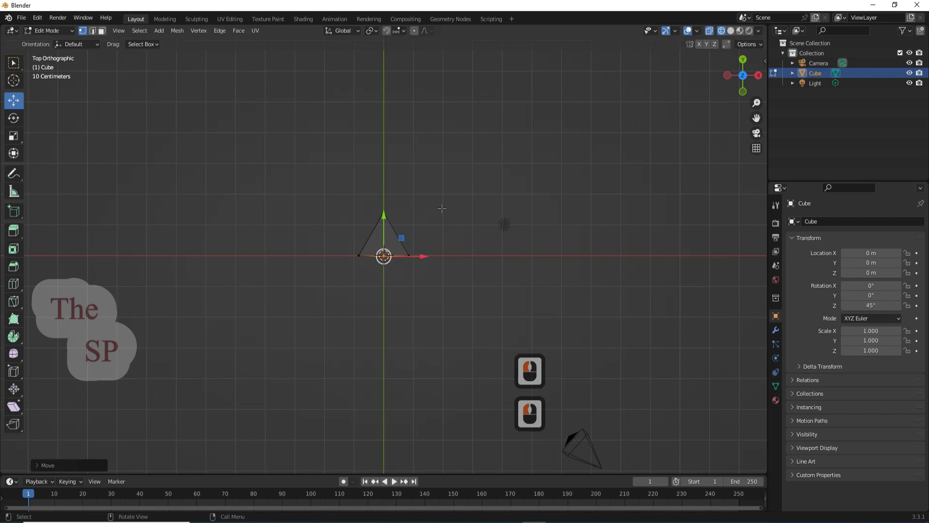
Select the triangle's base vertices and extrude them along negative Y to form the boat's long rear section
left_click(442, 208)
left_click_drag(446, 235, 294, 280)
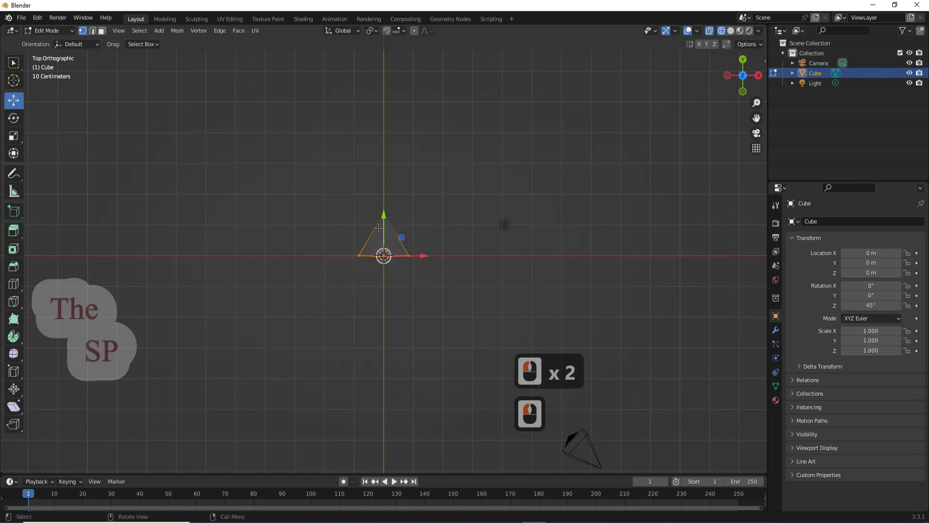
key("e")
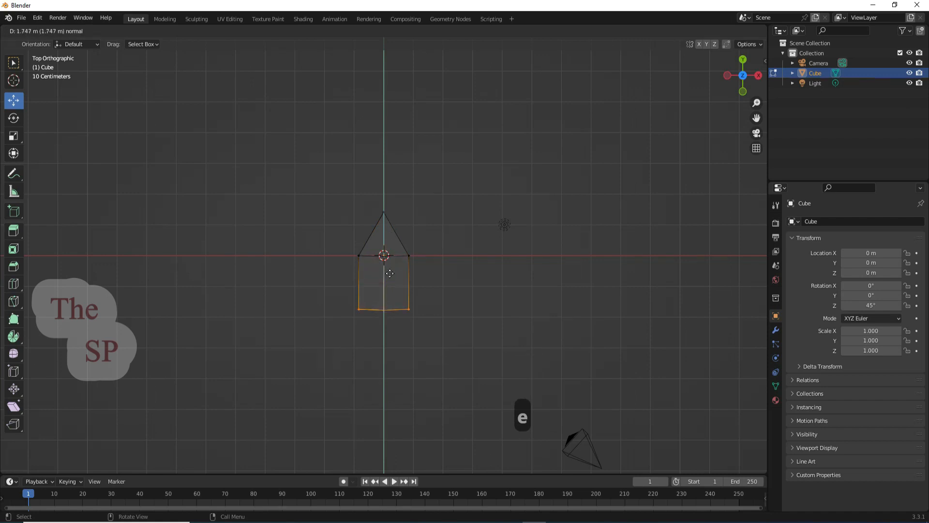
left_click(397, 292)
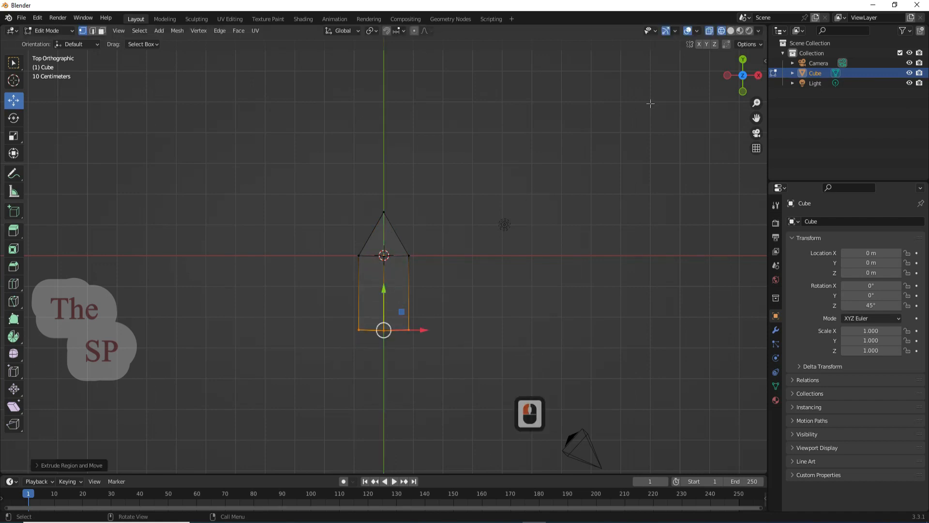
Delete the two upper faces of the rear section in solid shading to open the hull
left_click_drag(736, 85, 711, 93)
left_click(102, 31)
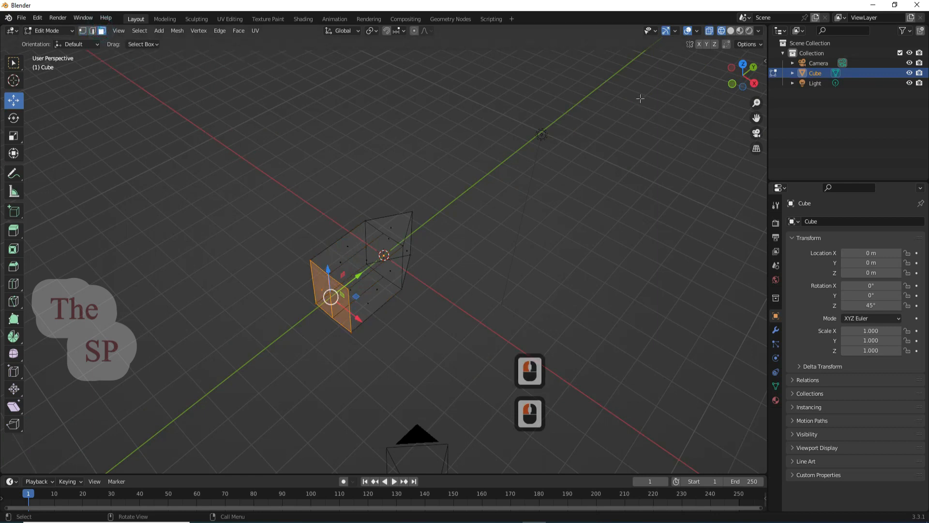
left_click(731, 30)
left_click(370, 259)
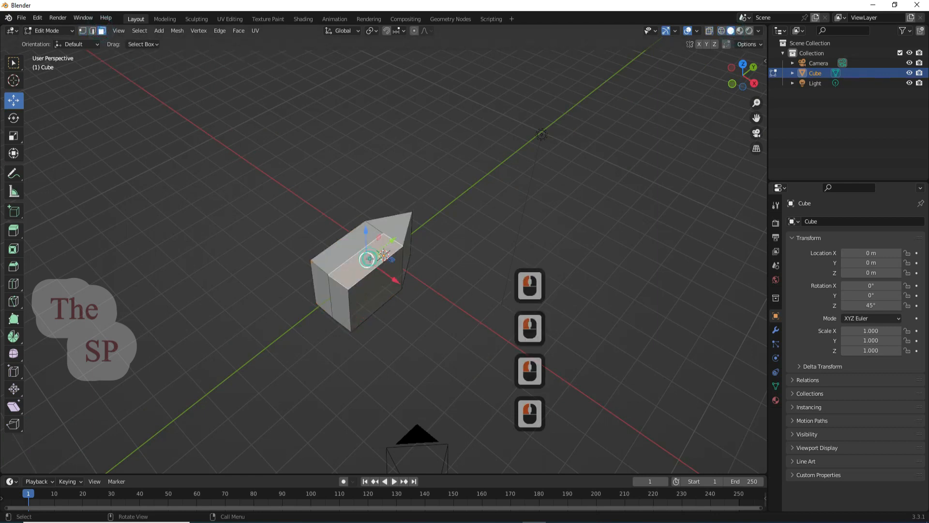
left_click(358, 251, "shift")
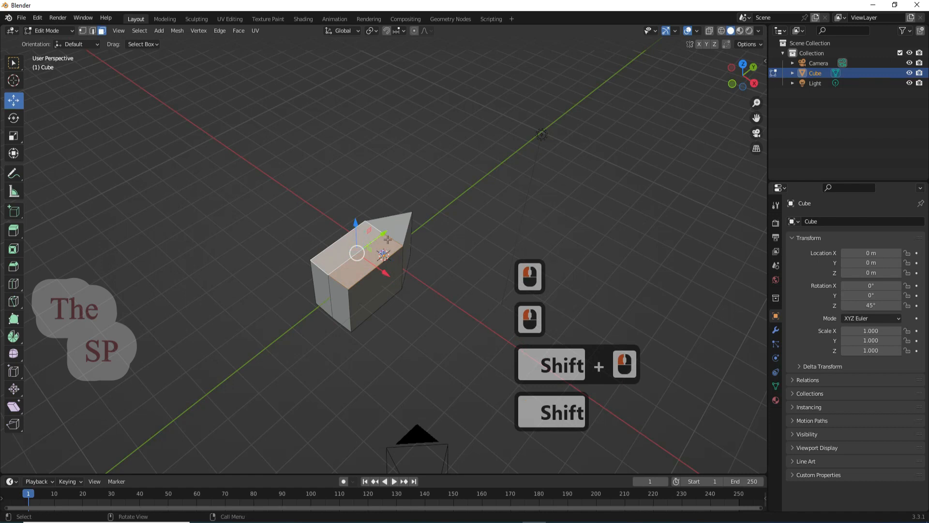
key("Delete")
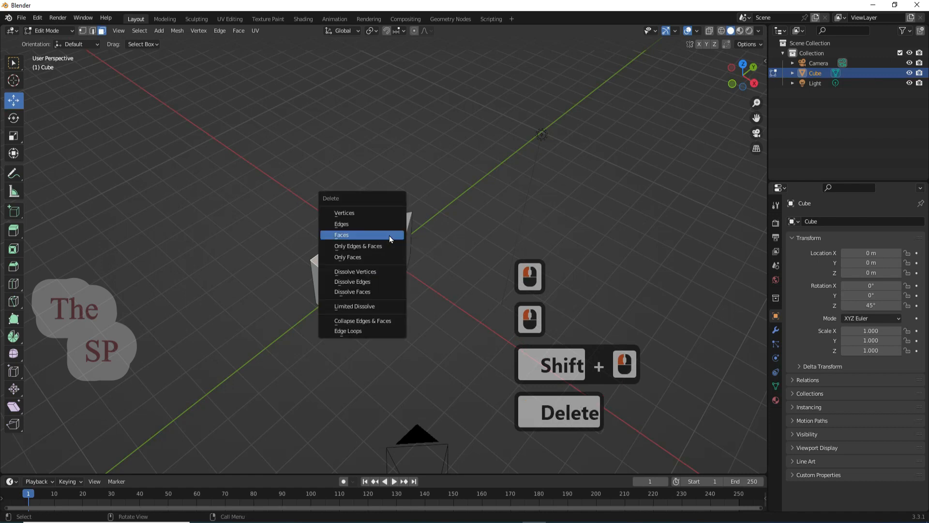
left_click(360, 233)
Select the hull's bottom faces and extrude them upward inside the hull by about a third of its height
left_click_drag(742, 74, 730, 82)
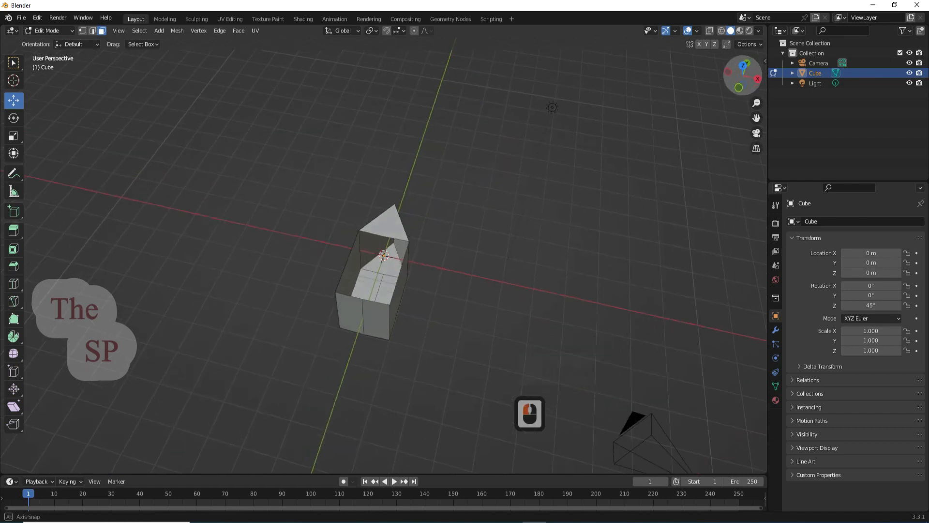
left_click(388, 264)
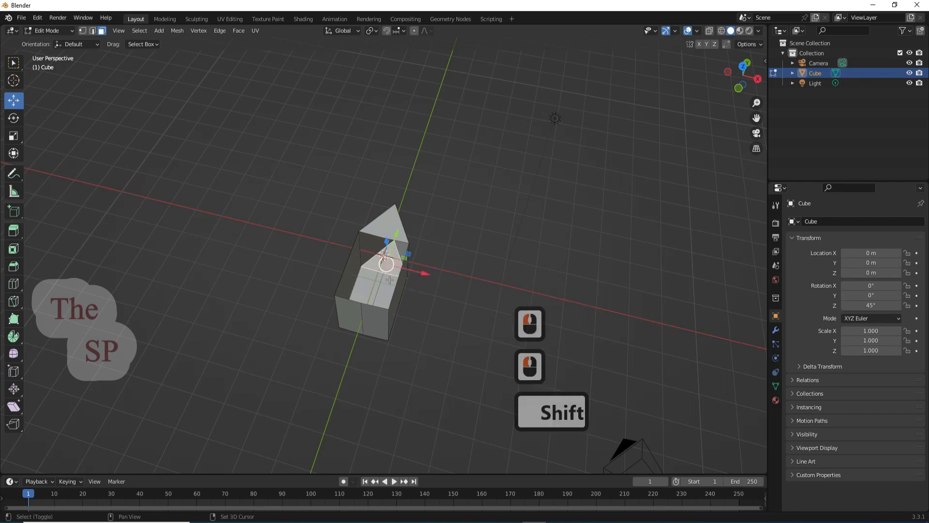
left_click(389, 281, "shift")
left_click(366, 285, "shift")
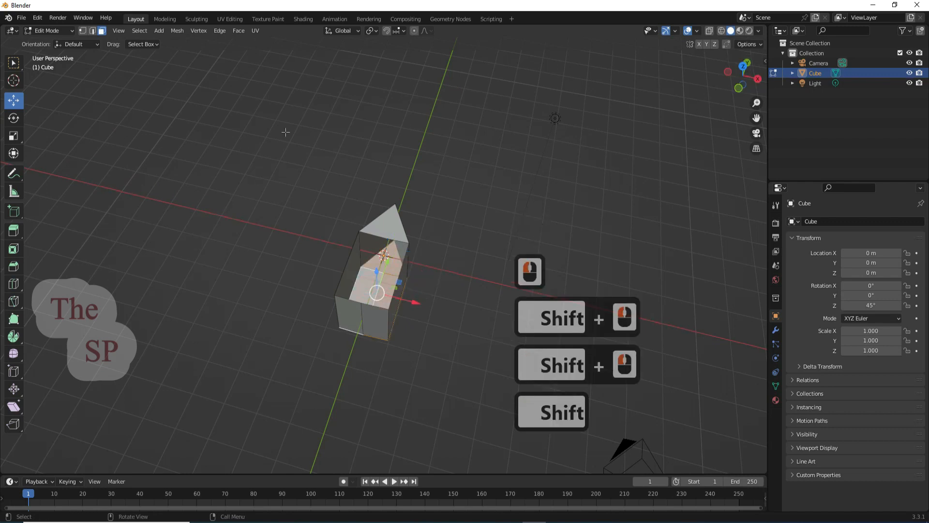
left_click(12, 229)
left_click_drag(744, 86, 735, 78)
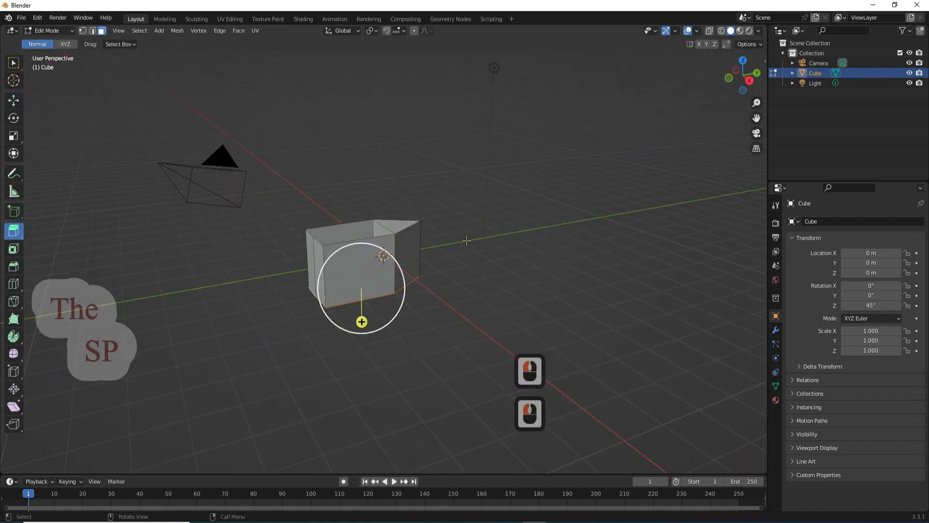
left_click(709, 30)
left_click_drag(362, 321, 365, 298)
left_click(662, 126)
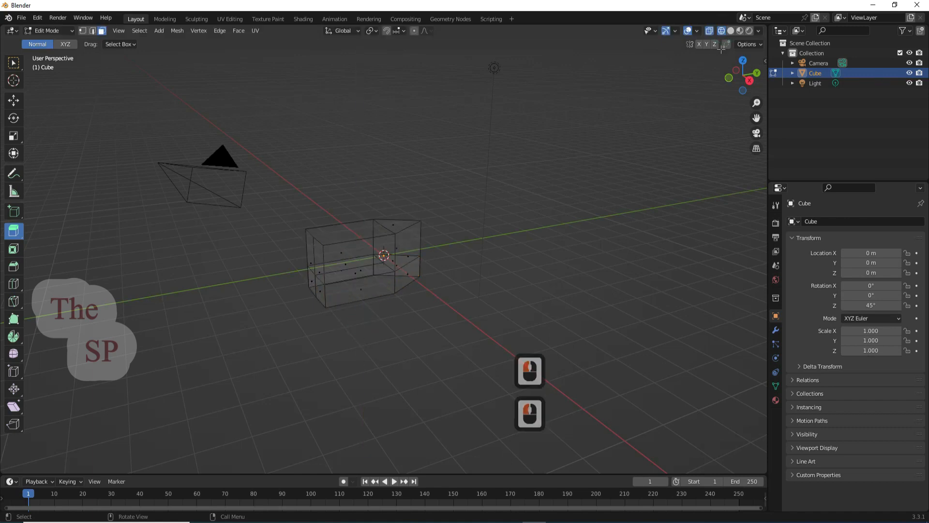
left_click(728, 37)
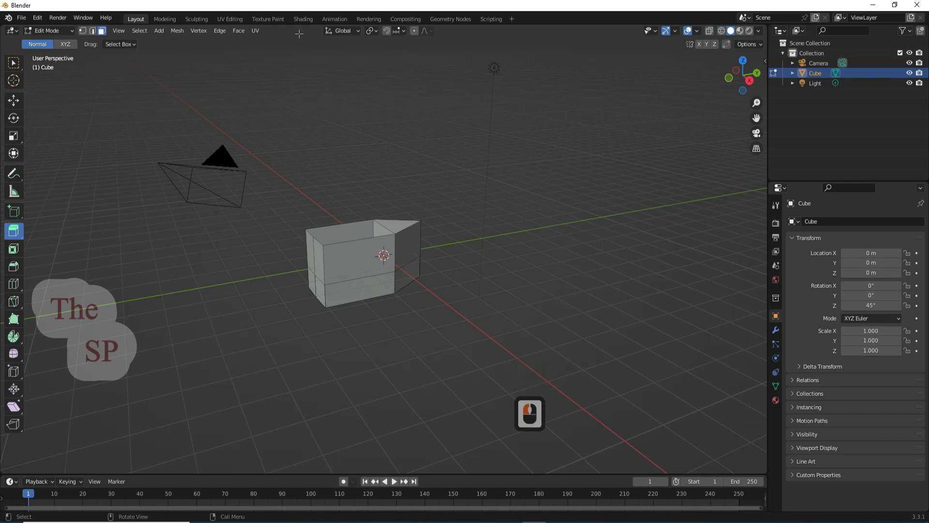
From the right view, move the lower vertices at the bow's tip backward along Y to slope the bow
left_click(83, 31)
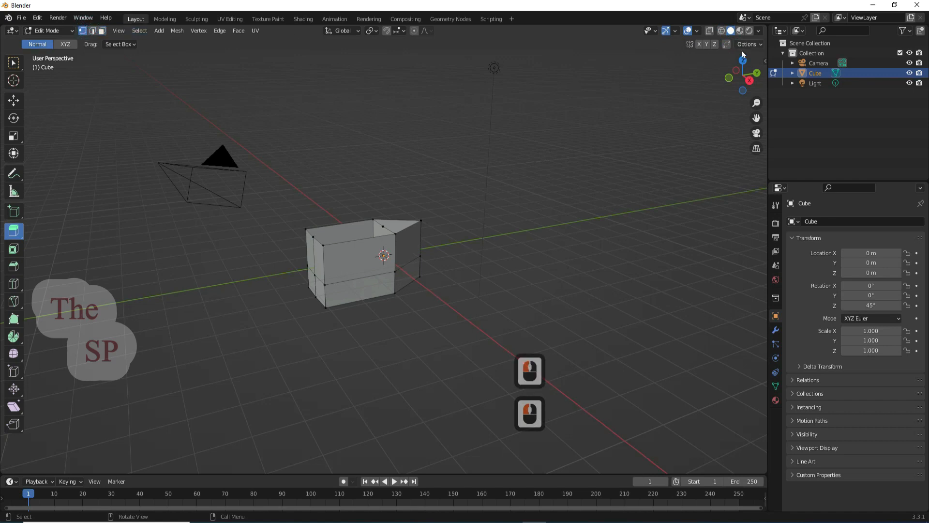
left_click(749, 80)
left_click(500, 237)
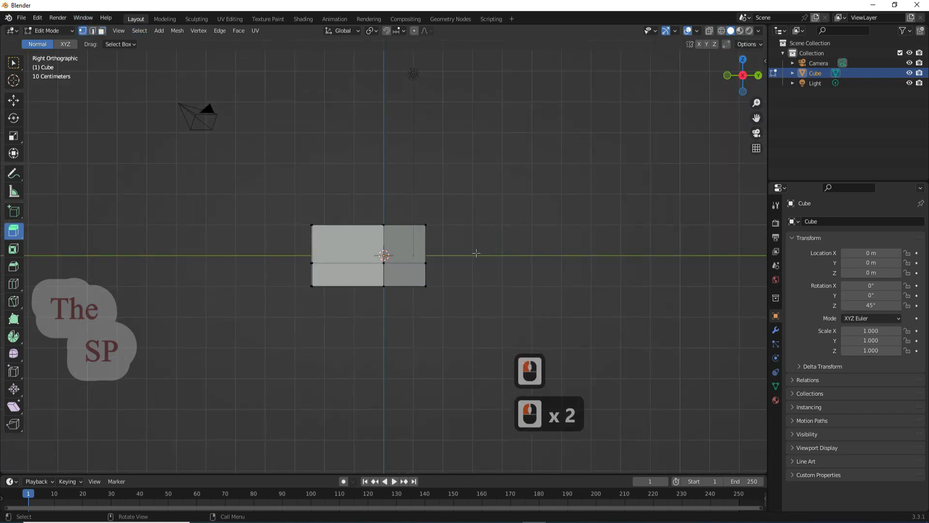
left_click(429, 271)
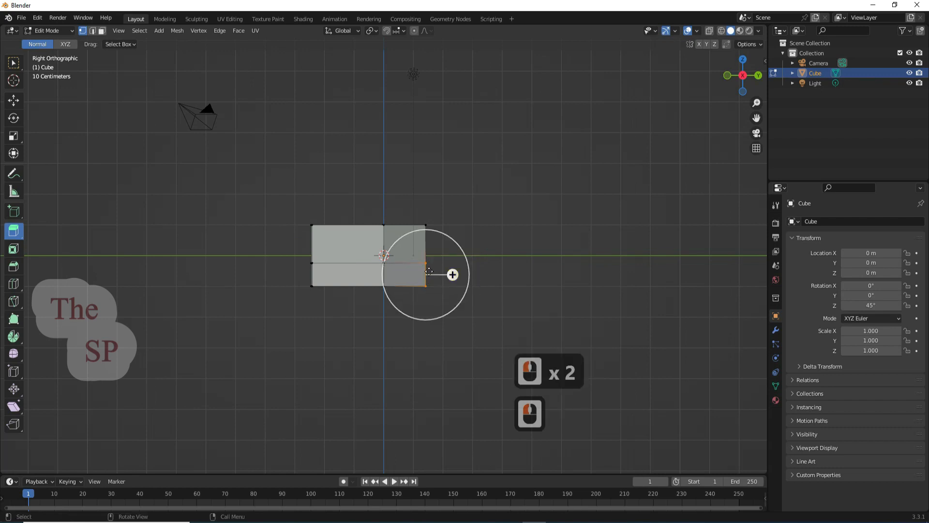
left_click(13, 100)
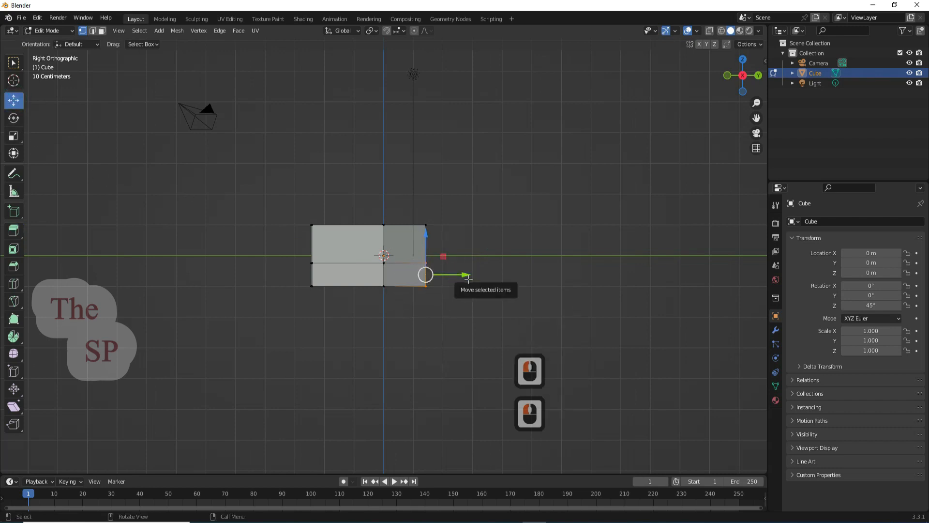
left_click_drag(463, 275, 451, 274)
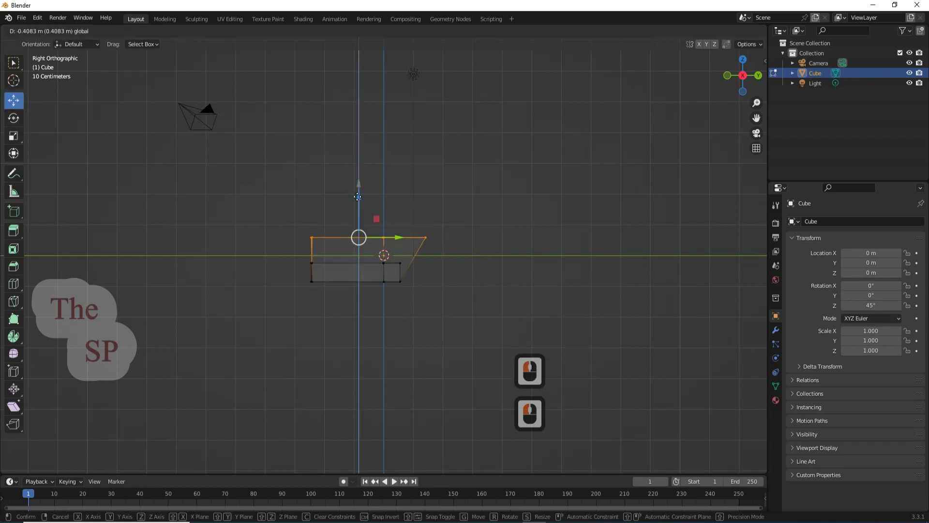
Lower the hull's upper vertices along Z and shift the bow's middle vertices slightly forward along Y
left_click_drag(358, 198, 358, 204)
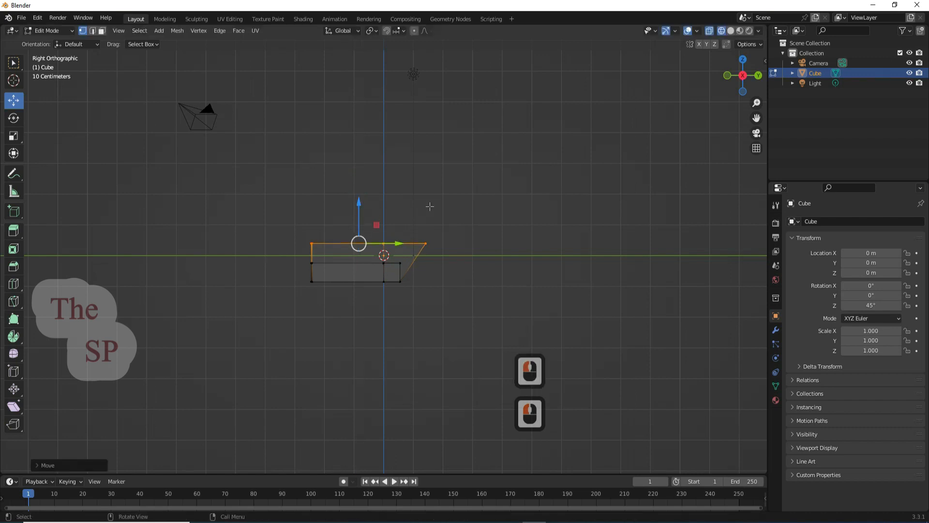
left_click(399, 263)
key("g")
key("y")
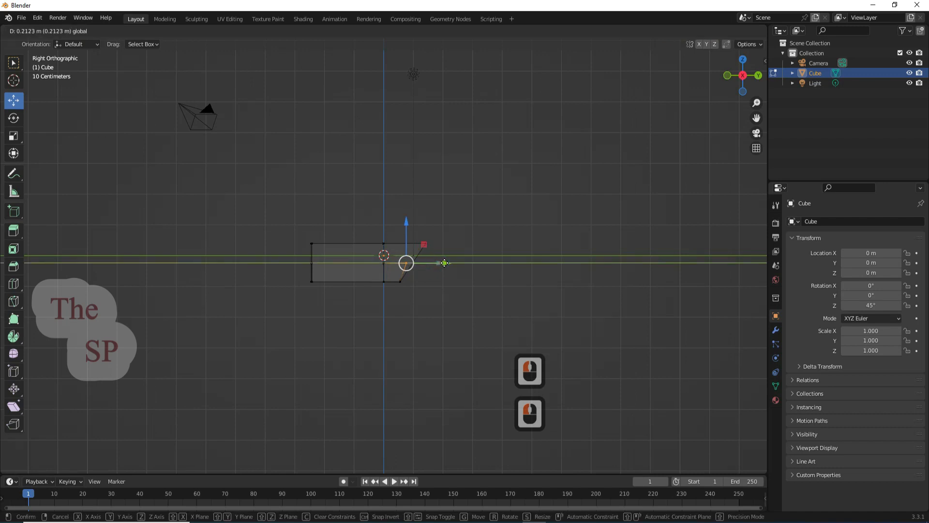
left_click_drag(449, 264, 450, 264)
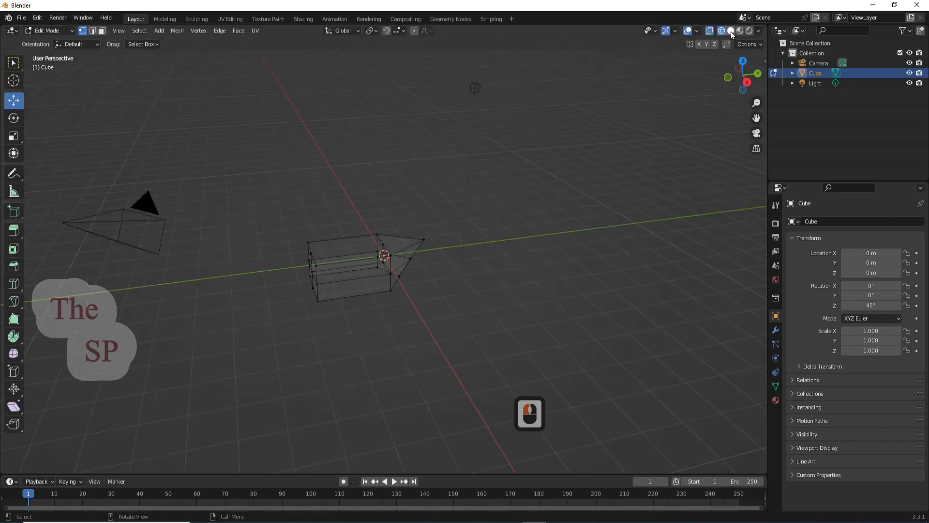
Extrude the two rear edges of the bow deck upward along Z and slant them toward the stern as a windshield
left_click(730, 31)
left_click(94, 32)
left_click_drag(738, 77, 780, 78)
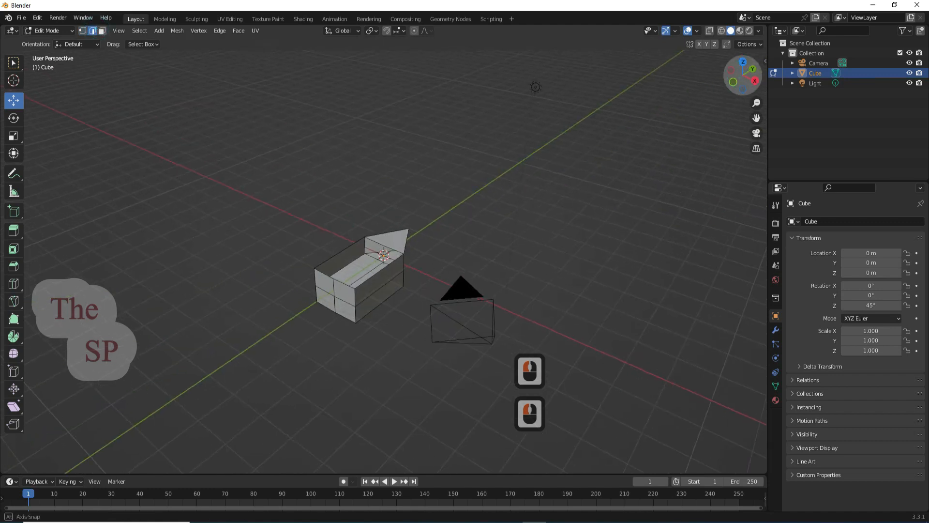
scroll(389, 233, "up", 6)
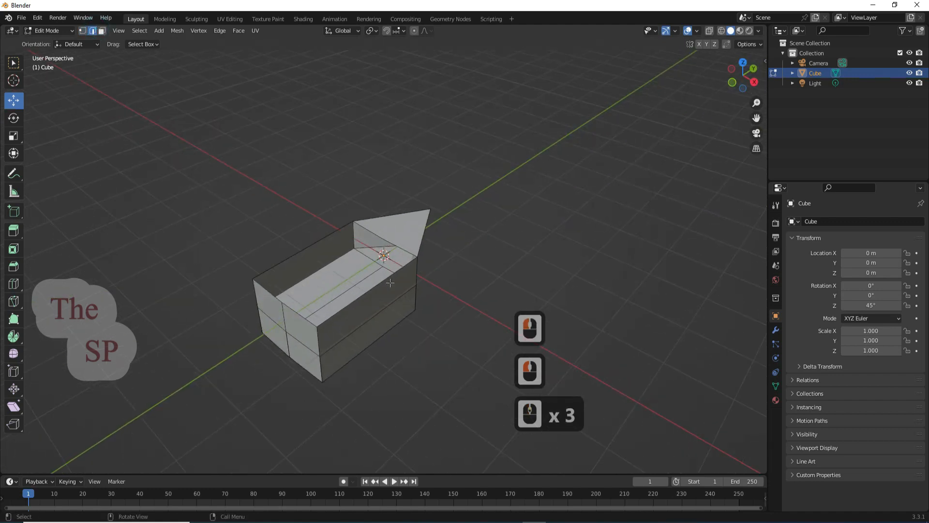
left_click(389, 233)
left_click(362, 218, "shift")
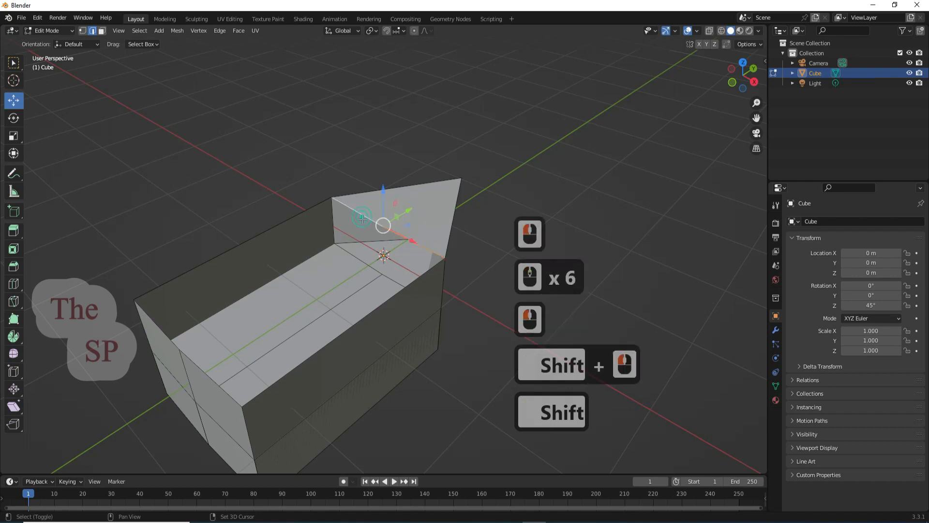
key("e")
key("z")
left_click(398, 166)
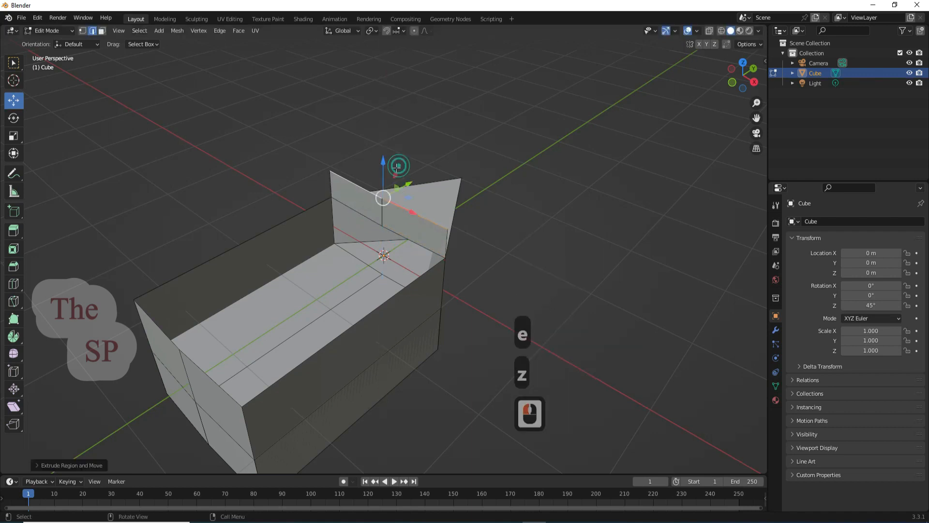
left_click_drag(407, 186, 392, 197)
Set face selection for the boat mesh and return to Object Mode
left_click_drag(749, 81, 714, 92)
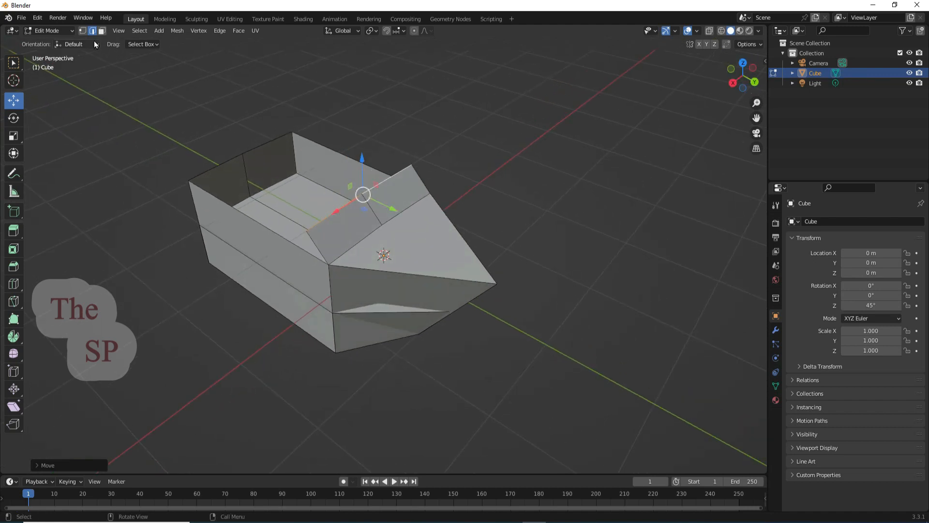
left_click(98, 35)
left_click(100, 31)
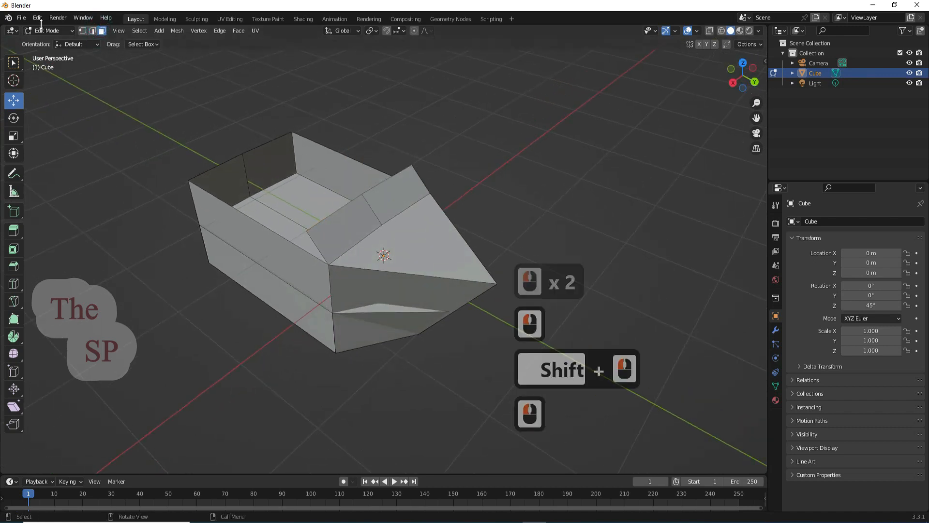
left_click(42, 31)
left_click(47, 42)
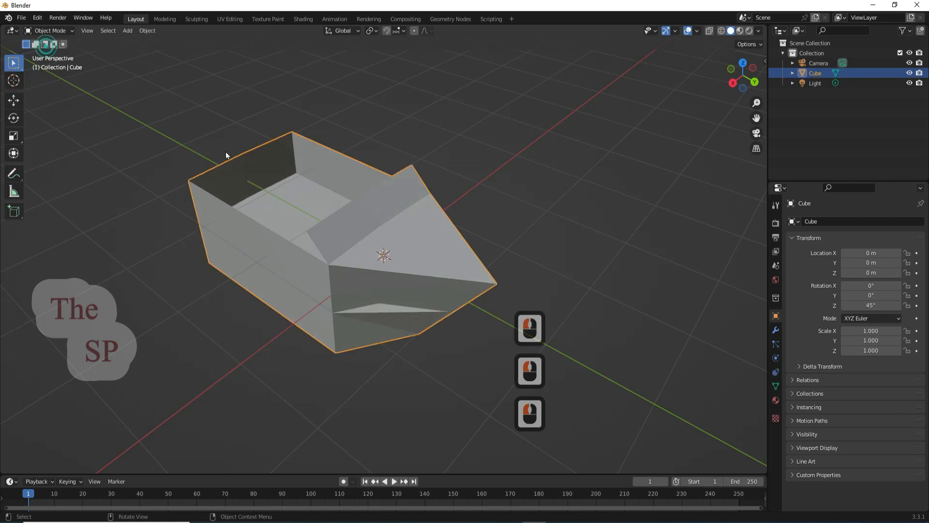
Set the base color of the boat's existing material to a darkened orange-brown
left_click(392, 224)
left_click(775, 400)
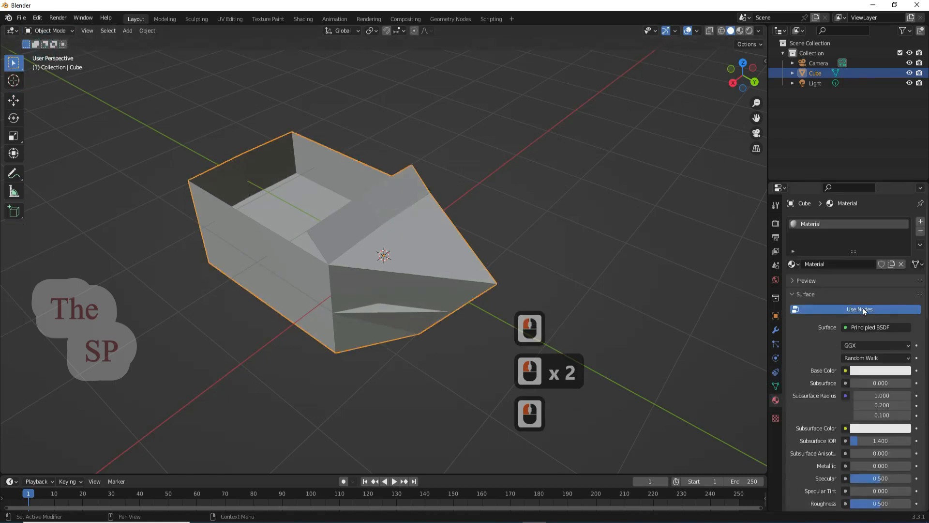
left_click(890, 370)
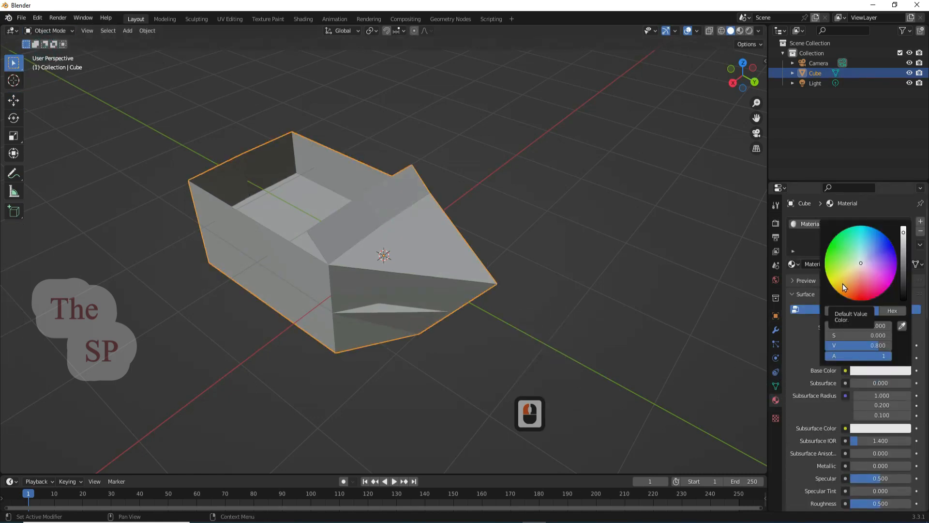
left_click(854, 279)
left_click(848, 283)
left_click(850, 285)
left_click_drag(903, 234, 903, 262)
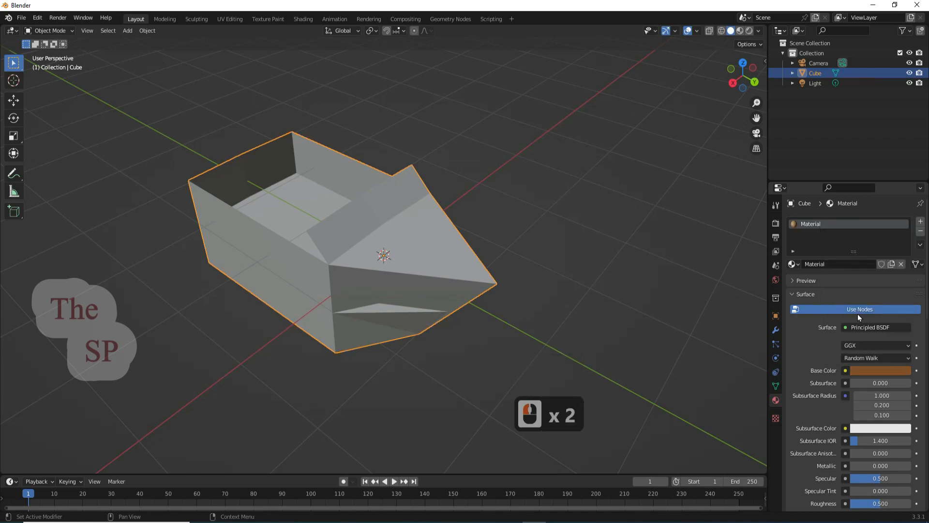
In the wireframe right view, select the lower hull faces and assign them a new material with a golden-yellow base color
left_click(721, 31)
left_click(733, 84)
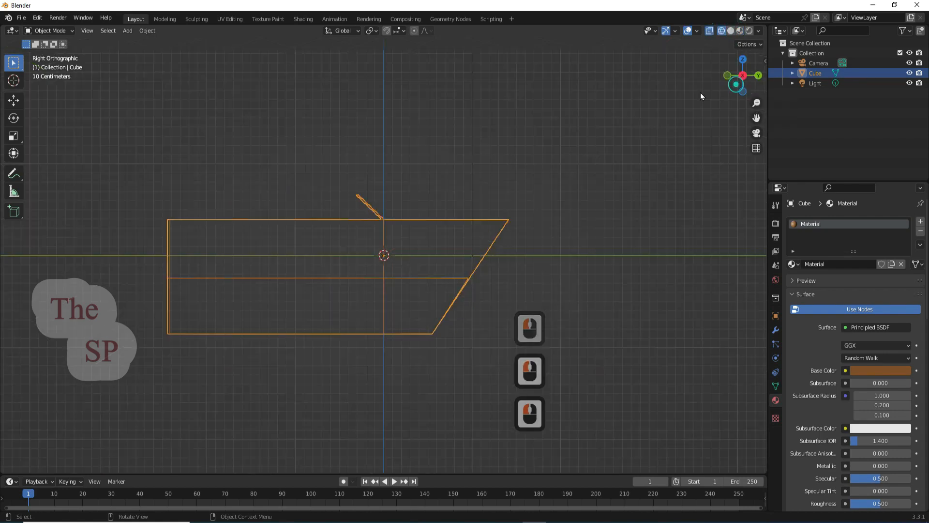
left_click(55, 30)
left_click(53, 53)
left_click_drag(486, 284, 199, 349)
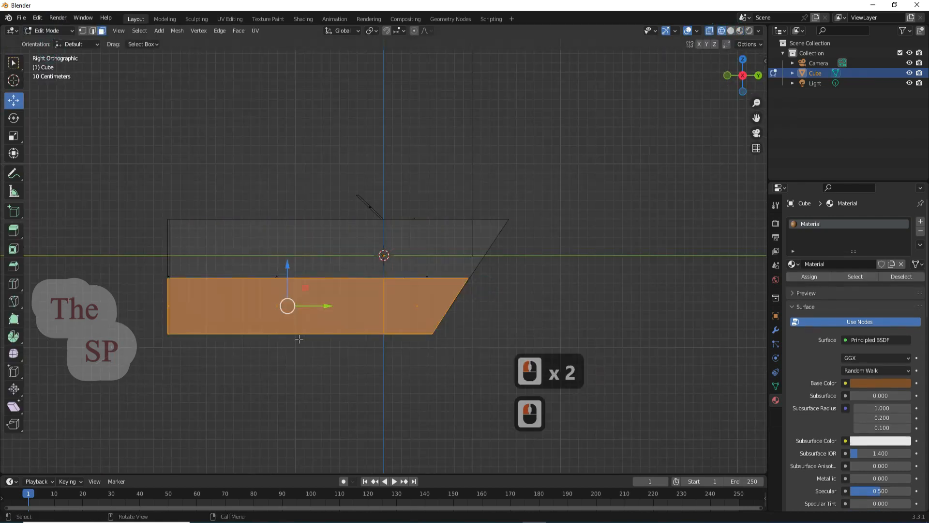
left_click(920, 221)
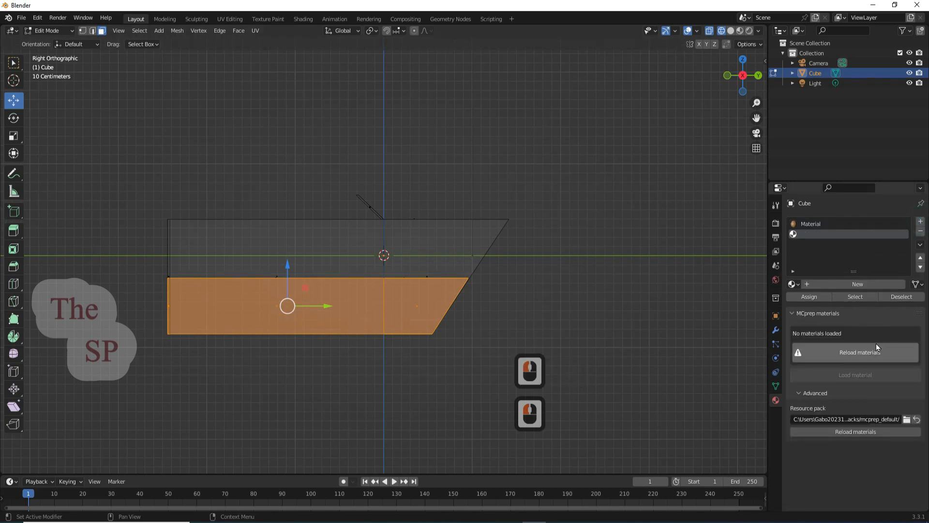
left_click(831, 283)
left_click(881, 403)
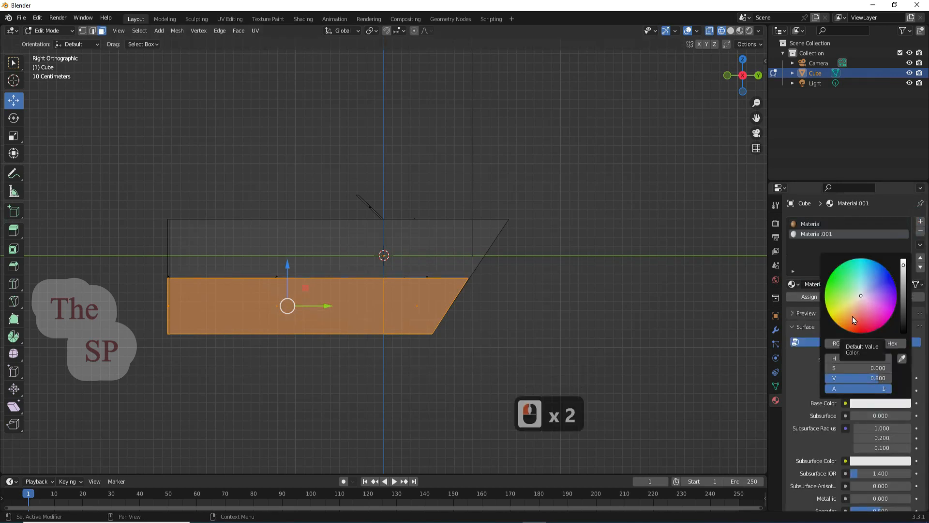
left_click(846, 314)
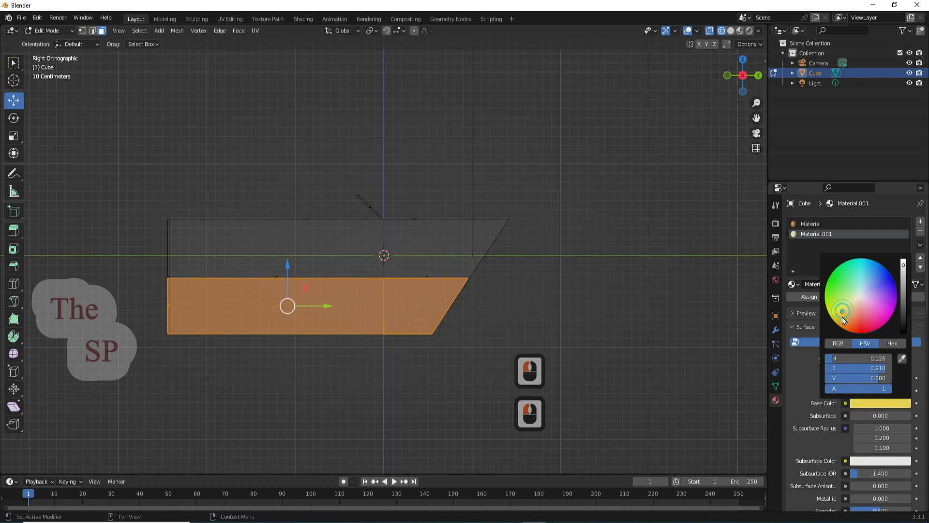
left_click(810, 298)
Select both windshield faces and assign them a new material with a white base color
left_click_drag(752, 69, 737, 79)
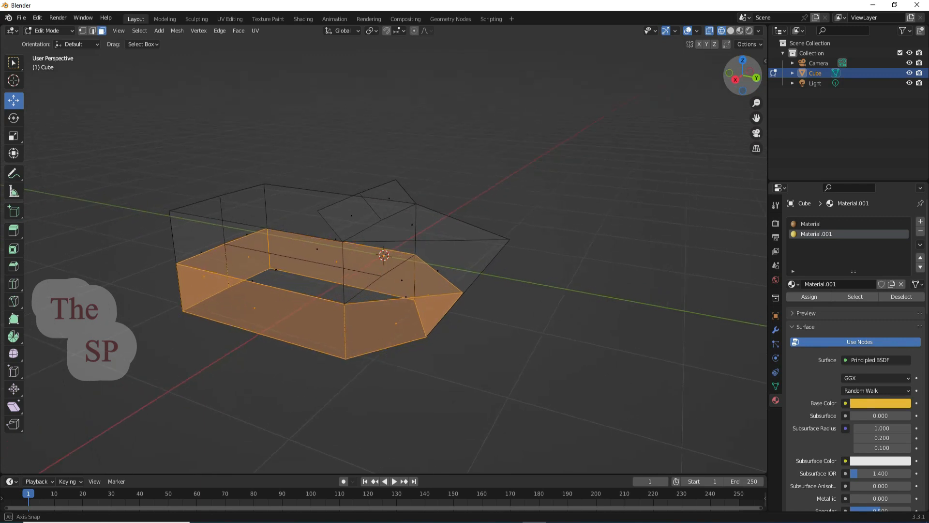
left_click(387, 194)
left_click(348, 218, "shift")
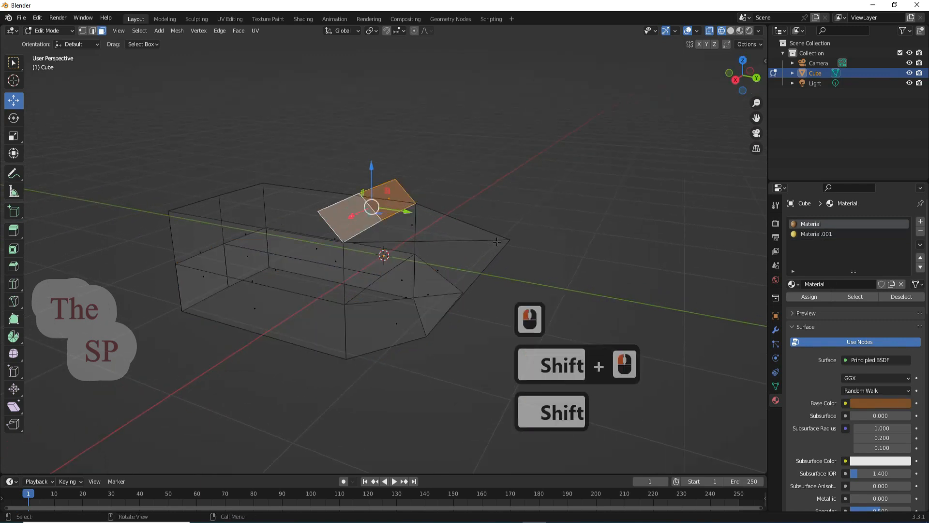
left_click(920, 221)
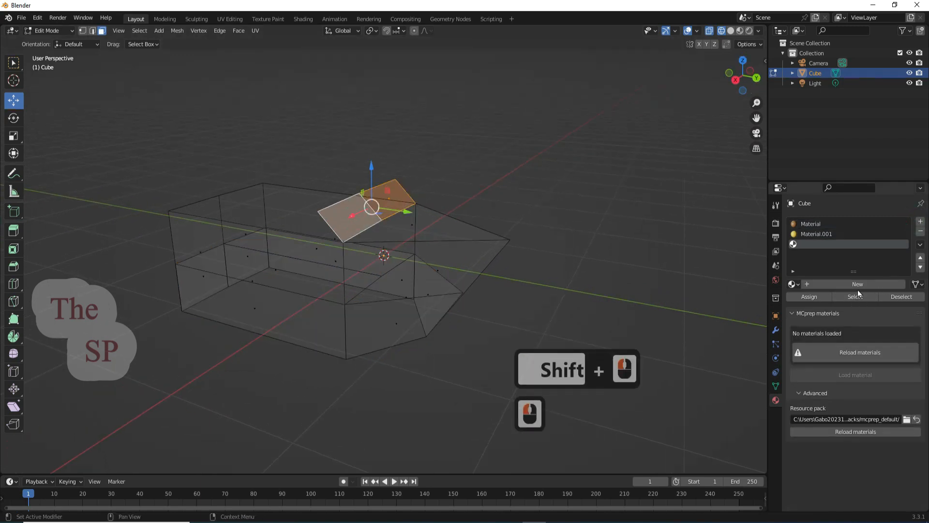
left_click(857, 285)
left_click(875, 403)
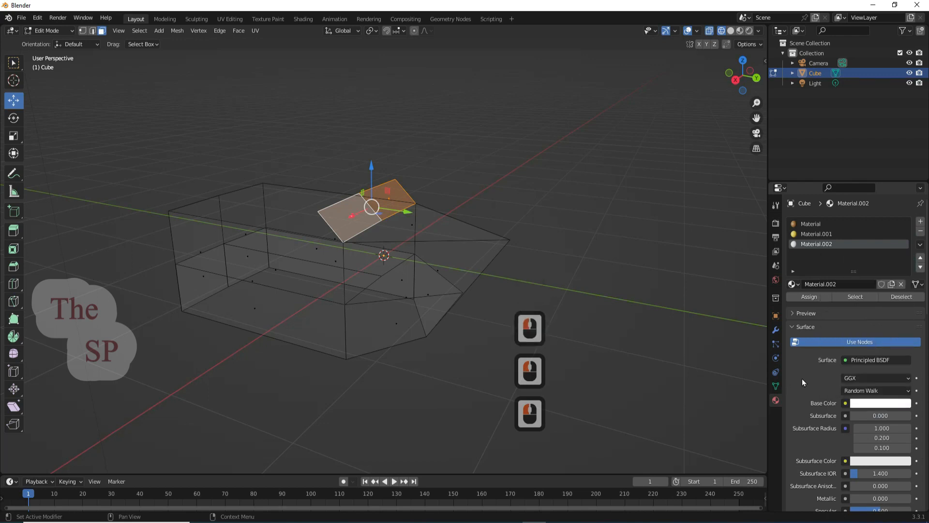
left_click(817, 297)
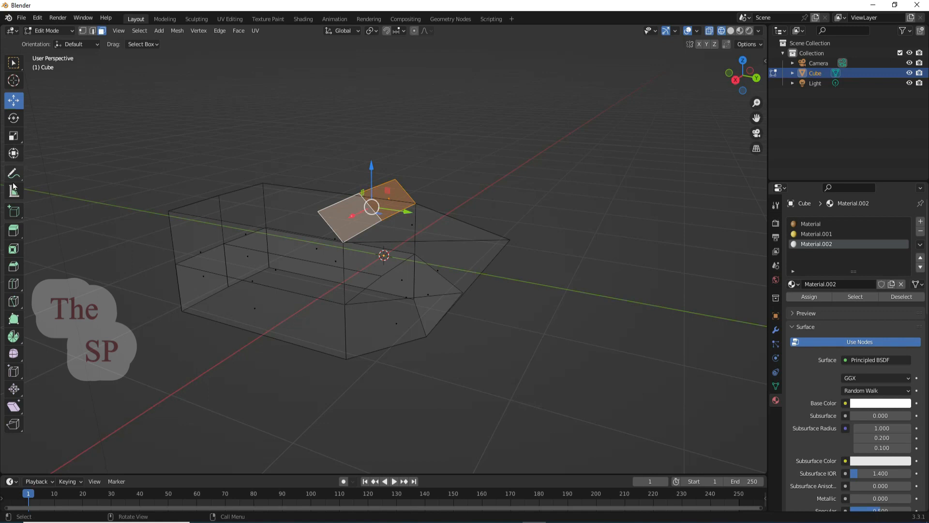
Inset the two windshield faces individually to leave a narrow frame around each pane
left_click(13, 248)
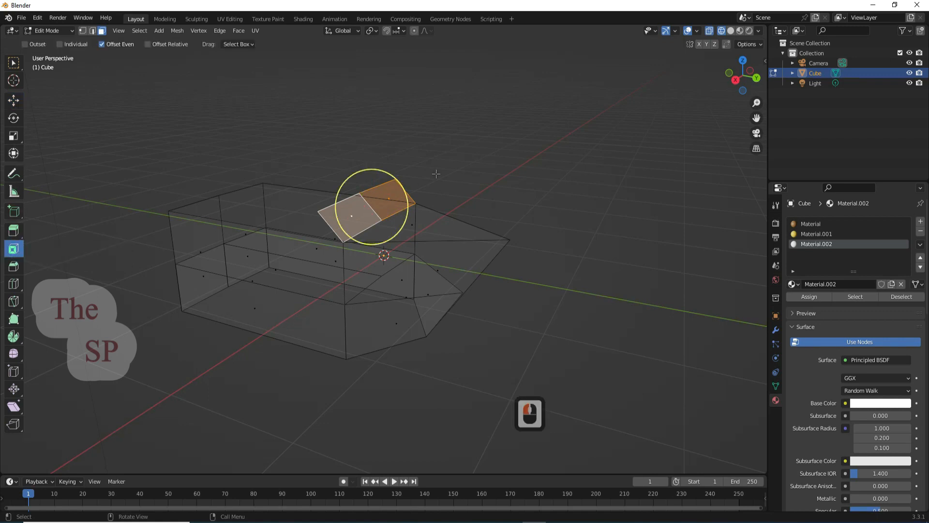
key("i")
key("i")
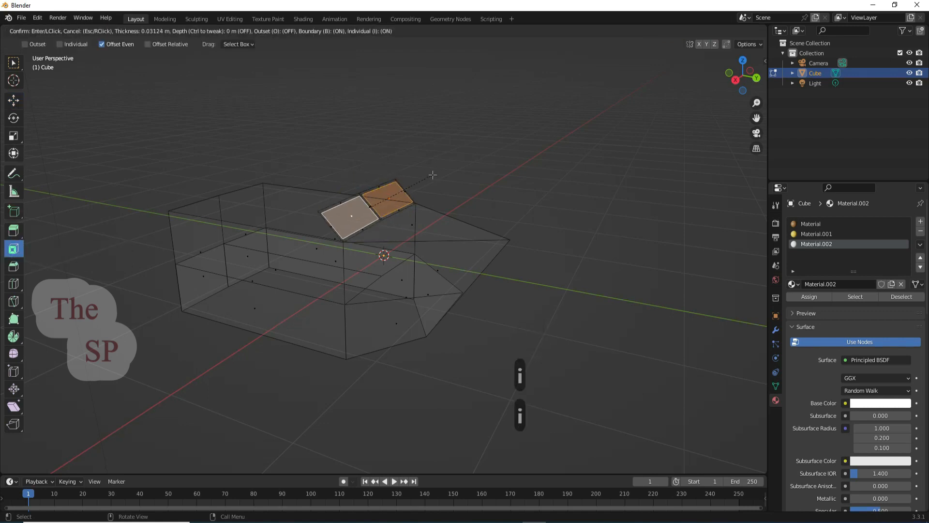
left_click(430, 178)
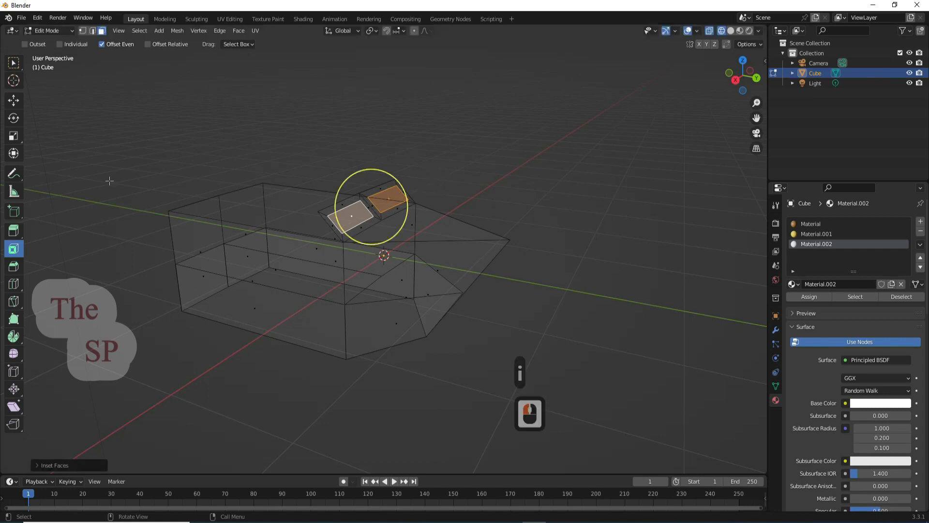
Extrude the inset windshield panes slightly along their normal to give them depth
left_click(13, 231)
left_click_drag(394, 182, 387, 188)
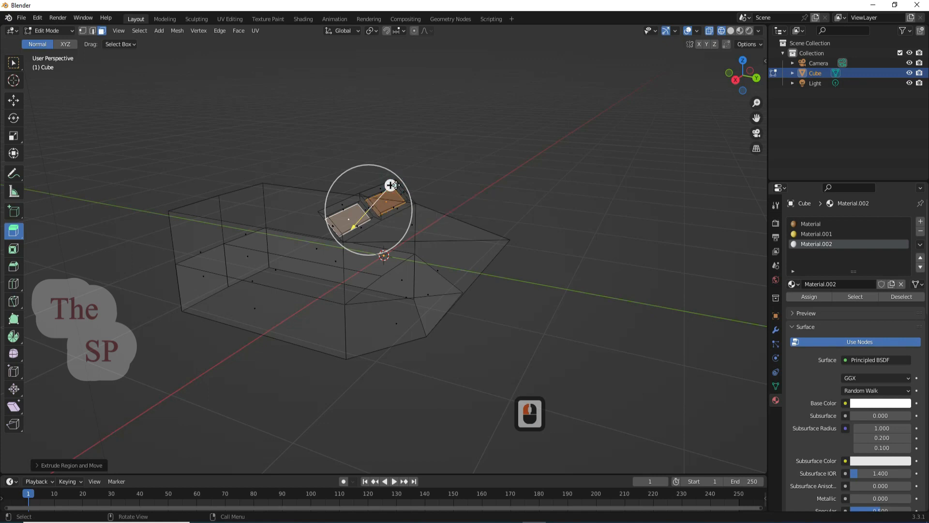
scroll(440, 176, "up", 2)
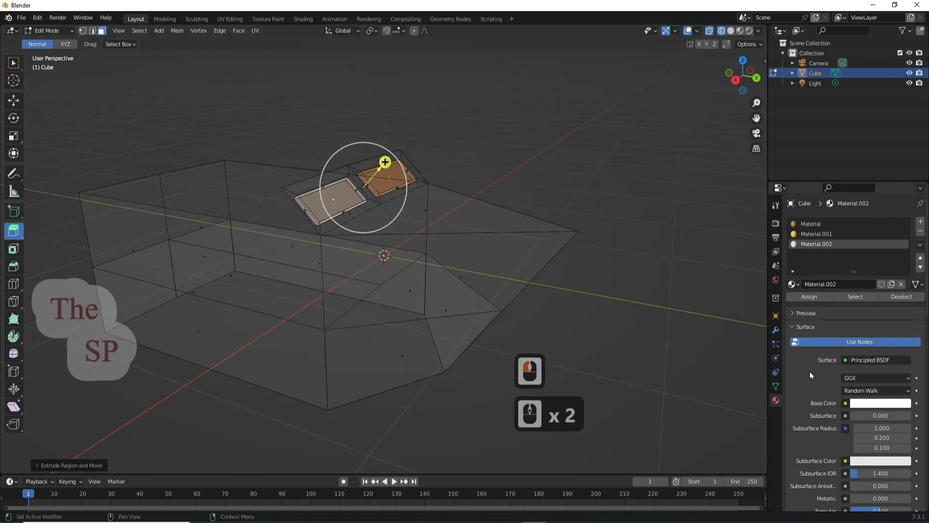
Make Material.002 glass-like with a light cyan base color, transmission 1.000 and roughness of about 0.18
scroll(828, 366, "down", 4)
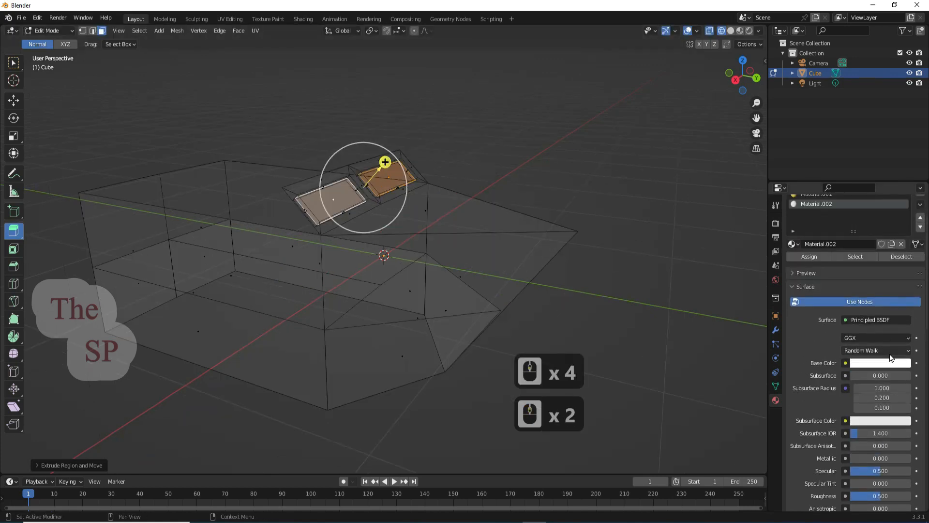
left_click(871, 362)
left_click(864, 237)
scroll(859, 346, "down", 8)
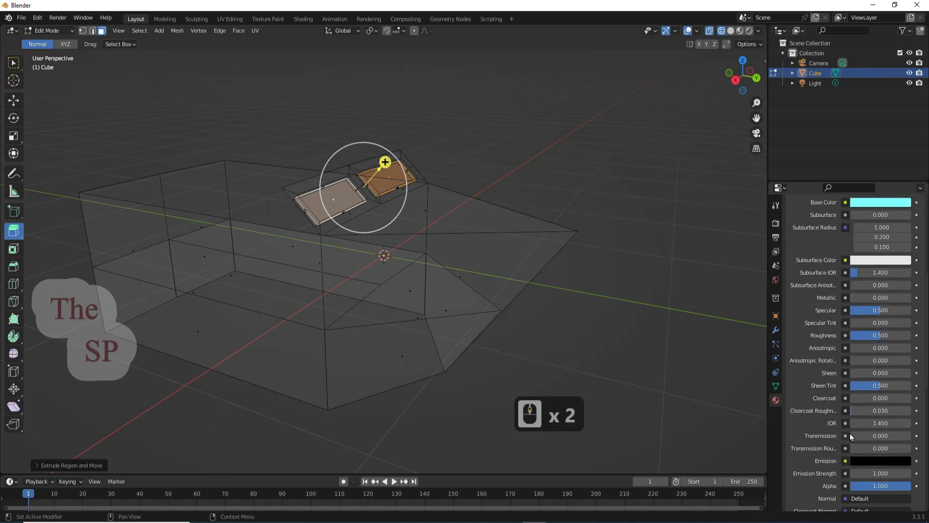
left_click_drag(851, 436, 910, 435)
left_click_drag(882, 335, 863, 335)
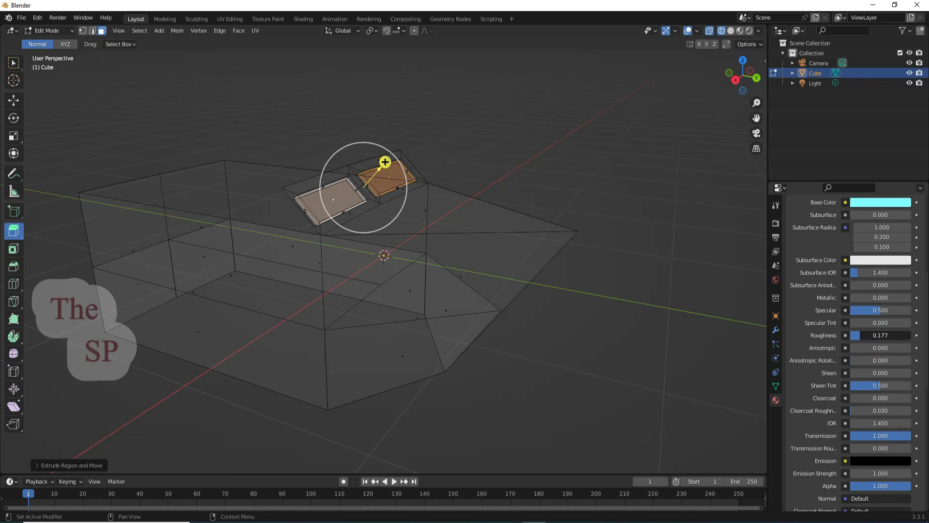
left_click(823, 255)
scroll(816, 252, "up", 13)
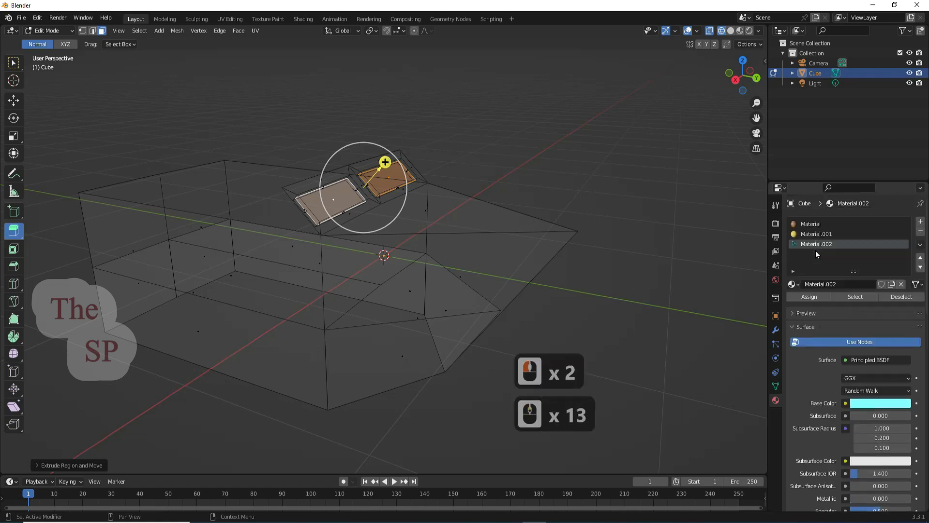
Assign a fourth material with a cyan base color and 0.201 roughness to the inset windshield panes and return to Object Mode
left_click(809, 223)
scroll(832, 334, "down", 6)
left_click(831, 383)
scroll(813, 246, "up", 6)
left_click(815, 297)
scroll(863, 385, "down", 2)
scroll(863, 386, "down", 2)
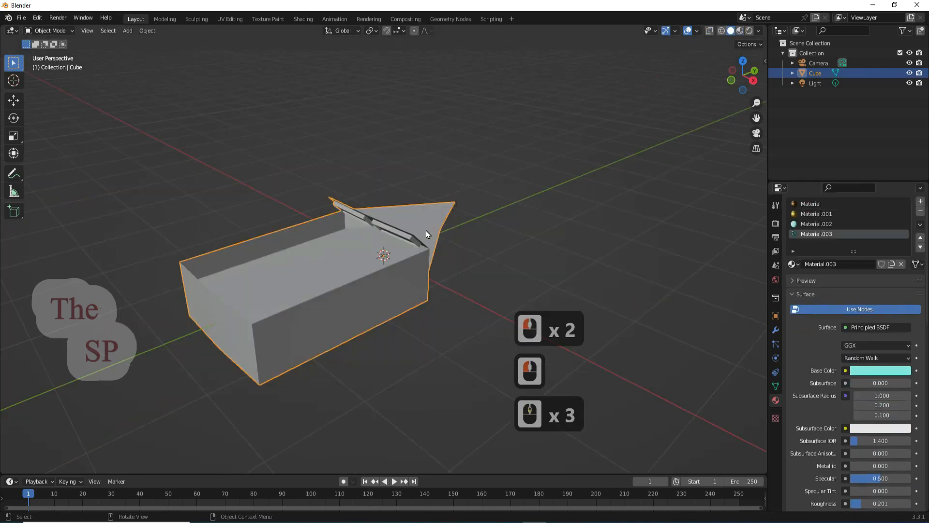
Add a Solidify modifier with a thickness of 0.03 m to the boat and apply it
left_click(425, 231)
left_click(777, 331)
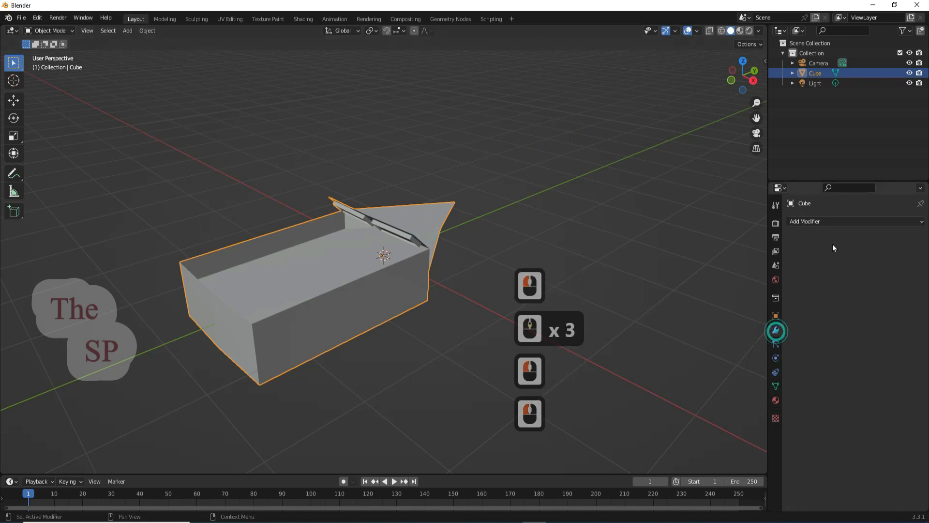
left_click(845, 223)
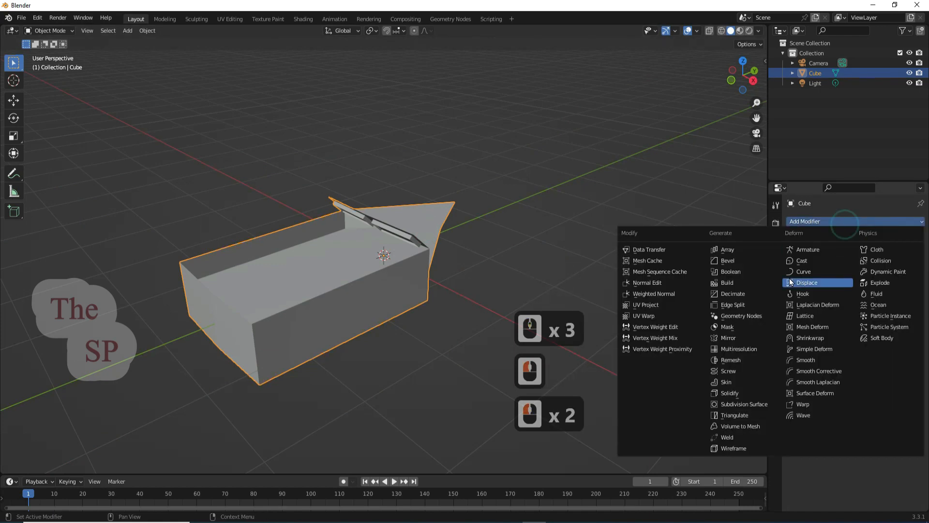
left_click(734, 393)
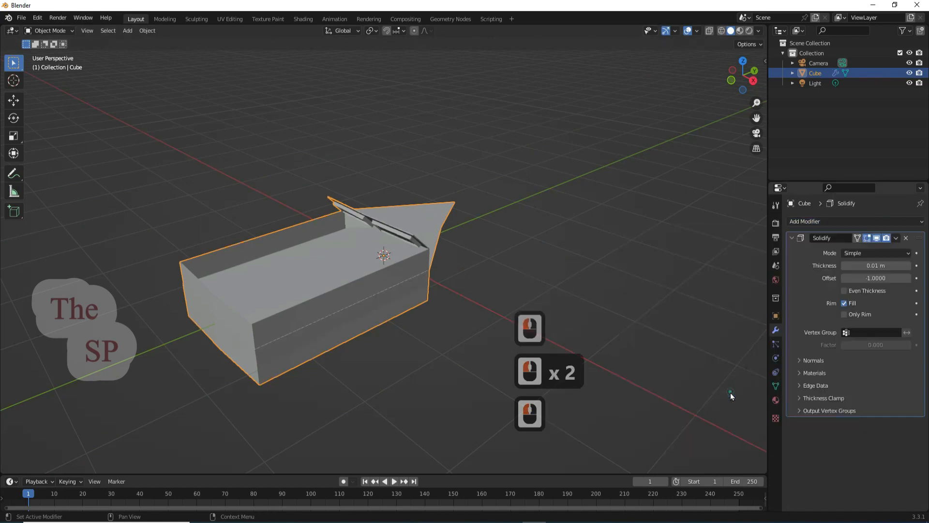
left_click(912, 267)
left_click(912, 268)
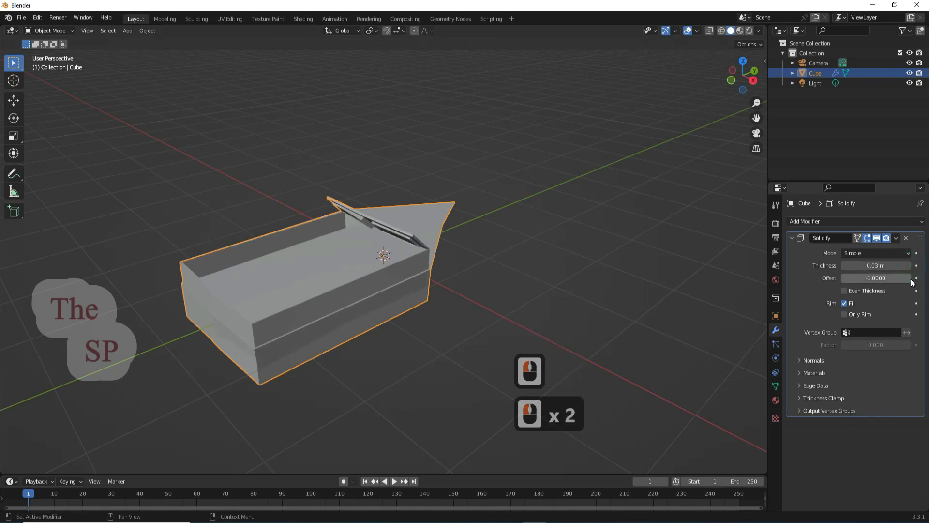
left_click(895, 238)
left_click(875, 248)
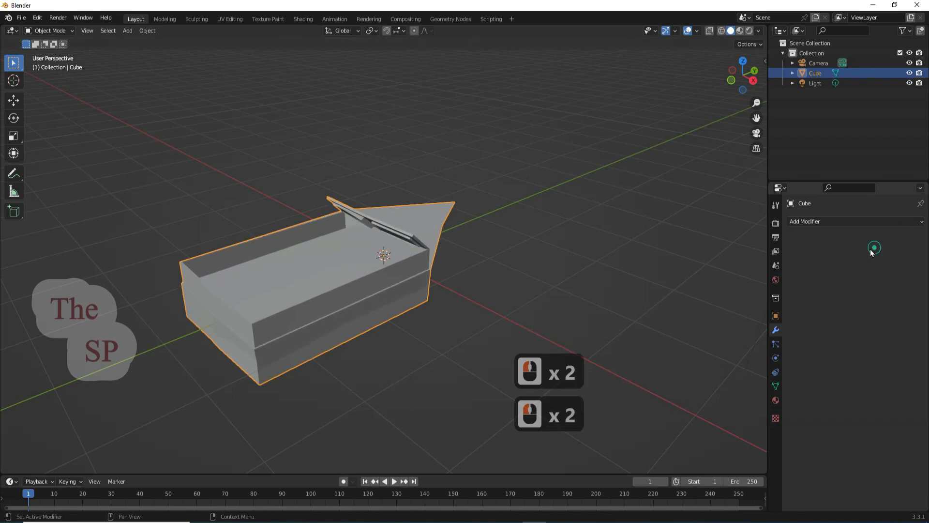
Add a Bevel modifier to the boat with an increased amount and segment count, and apply it
left_click(818, 221)
left_click(737, 258)
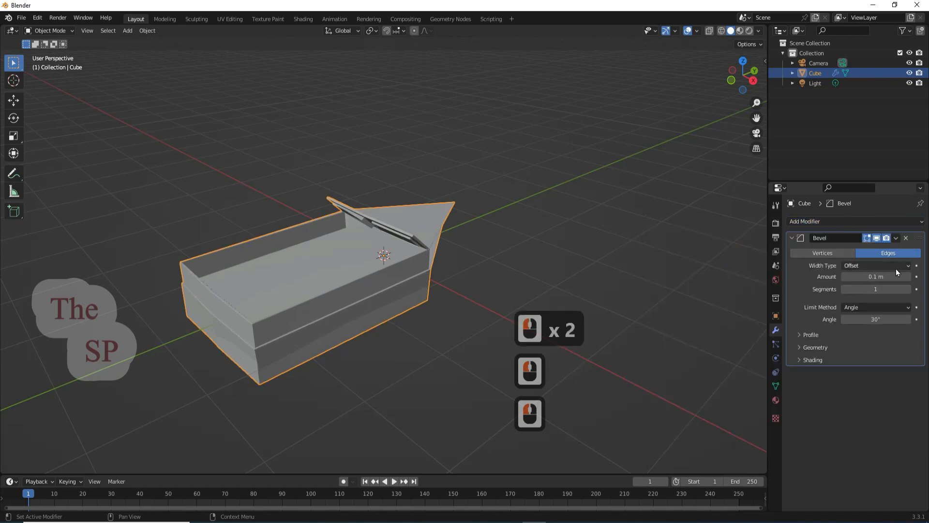
left_click(909, 277)
left_click(909, 276)
left_click(909, 276)
left_click(909, 288)
left_click(909, 289)
left_click(895, 238)
left_click(861, 251)
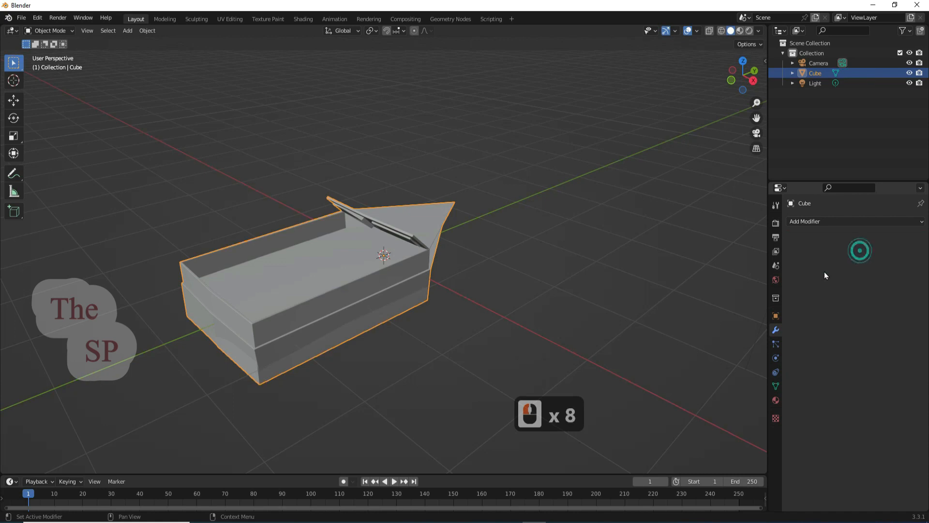
Add a Subdivision Surface modifier with viewport level 4 and a raised render level, apply it, and deselect the boat
left_click(836, 221)
left_click(835, 222)
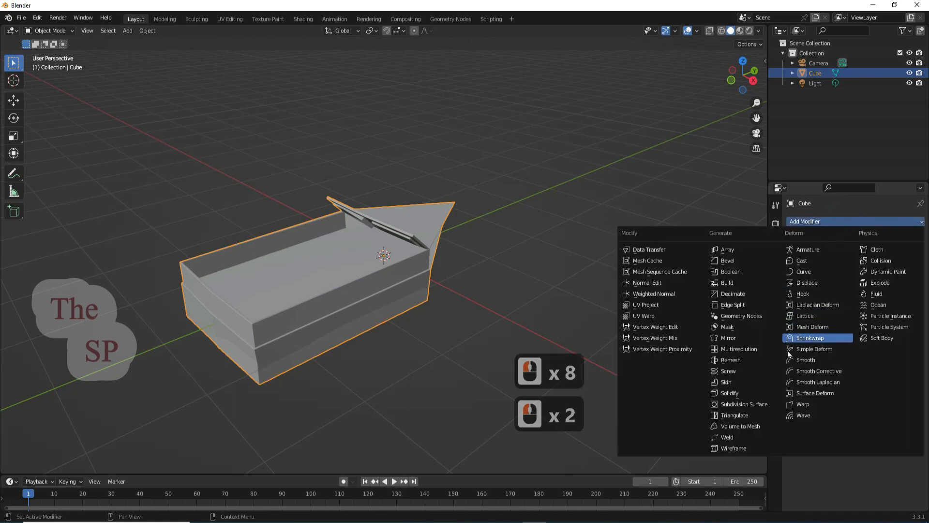
left_click(746, 404)
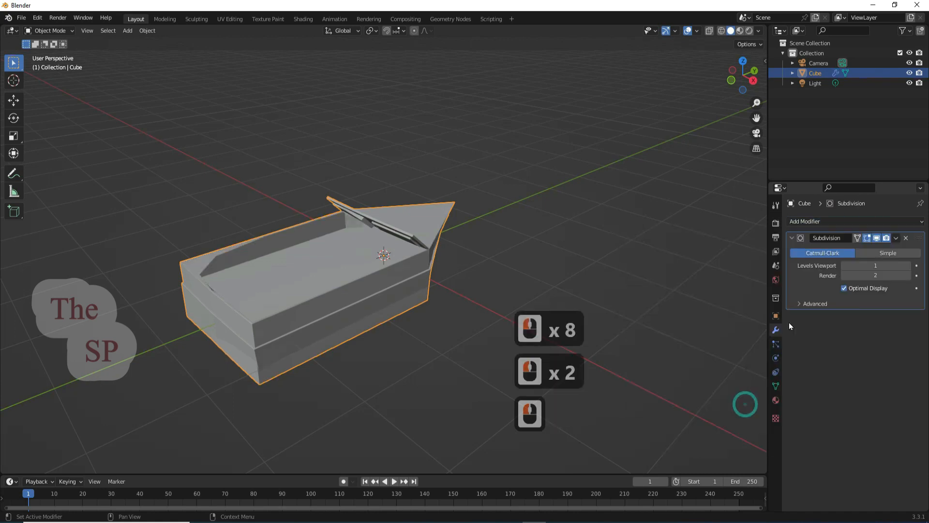
left_click(907, 266)
left_click(908, 265)
left_click(907, 266)
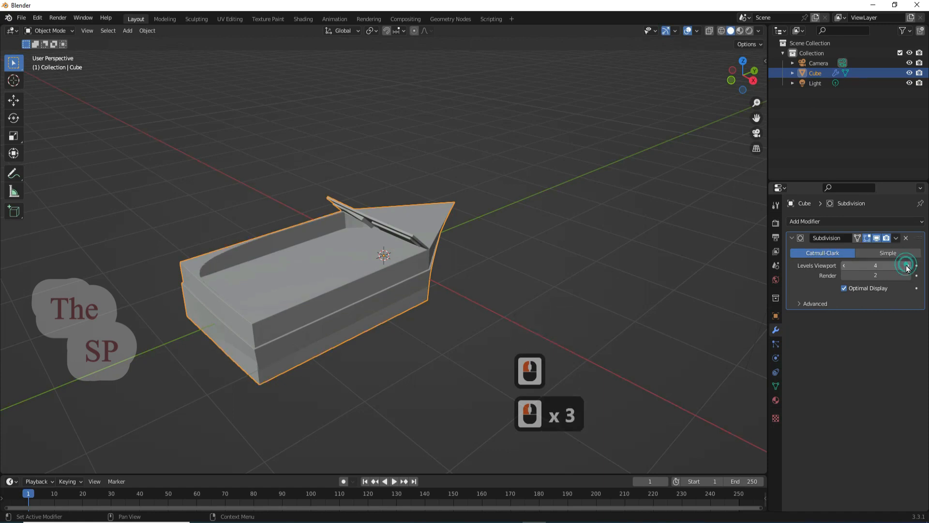
left_click(908, 275)
left_click(899, 240)
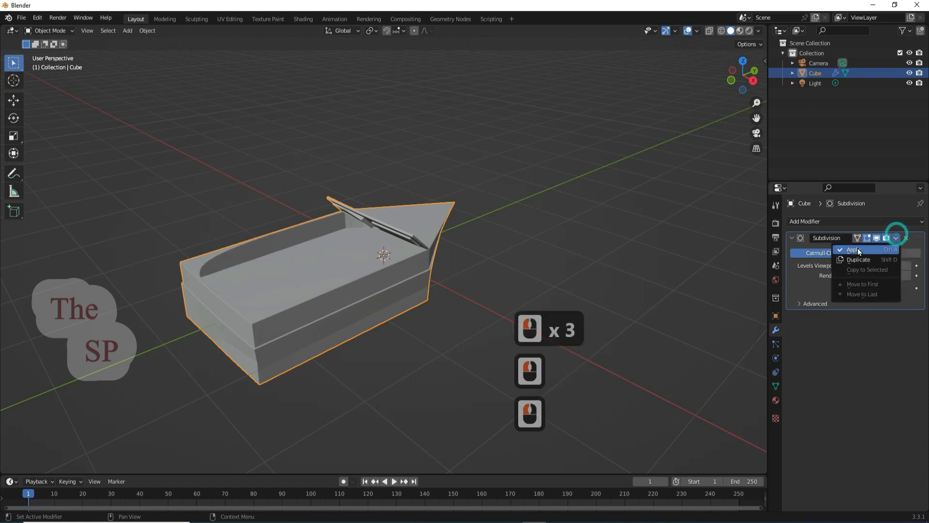
left_click(850, 246)
left_click(620, 195)
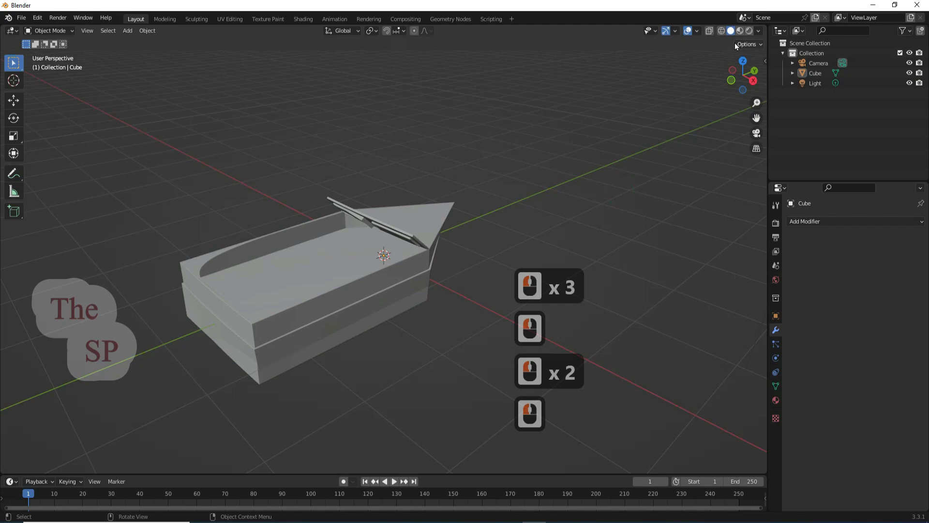
Switch the viewport to Material Preview shading to show the boat's materials
left_click(750, 30)
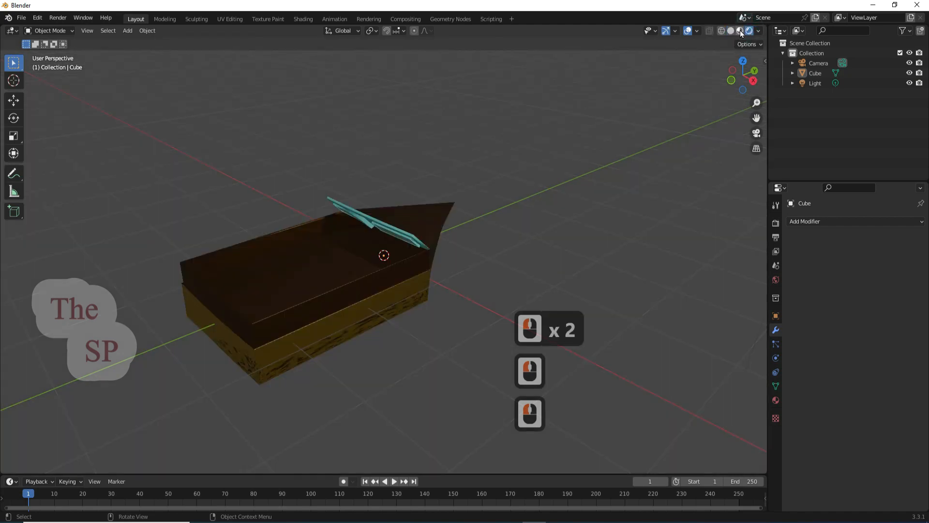
left_click(740, 30)
mouse_move(736, 57)
left_mouse_down()
mouse_move(753, 67)
mouse_move(830, 65)
mouse_move(820, 72)
mouse_move(827, 84)
mouse_move(775, 78)
left_mouse_up()
Scale the whole boat down uniformly to about 0.32, and shrink it slightly once more
left_click(420, 232)
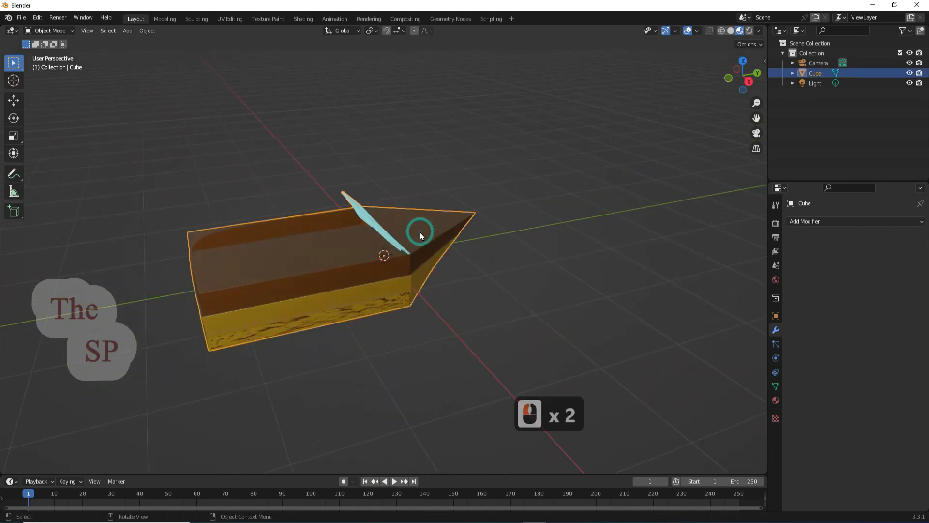
key("s")
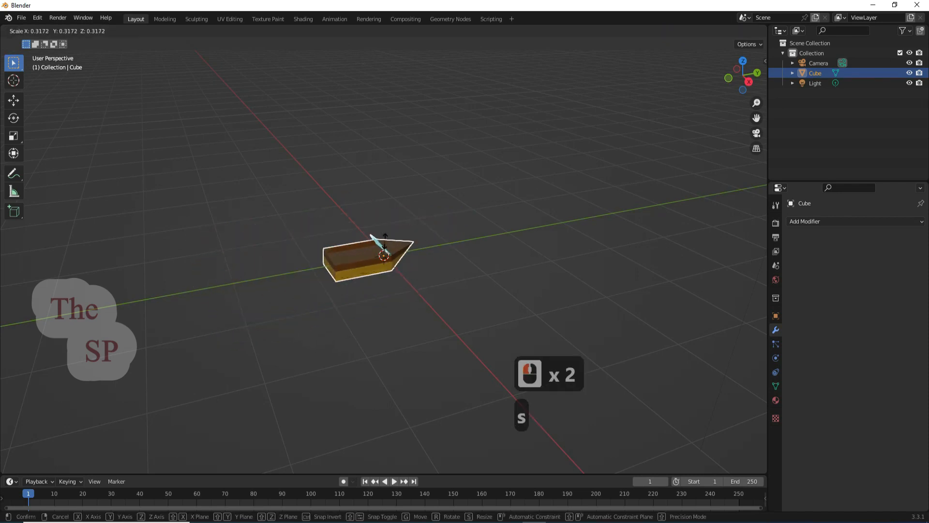
left_click(385, 240)
scroll(373, 266, "up", 10)
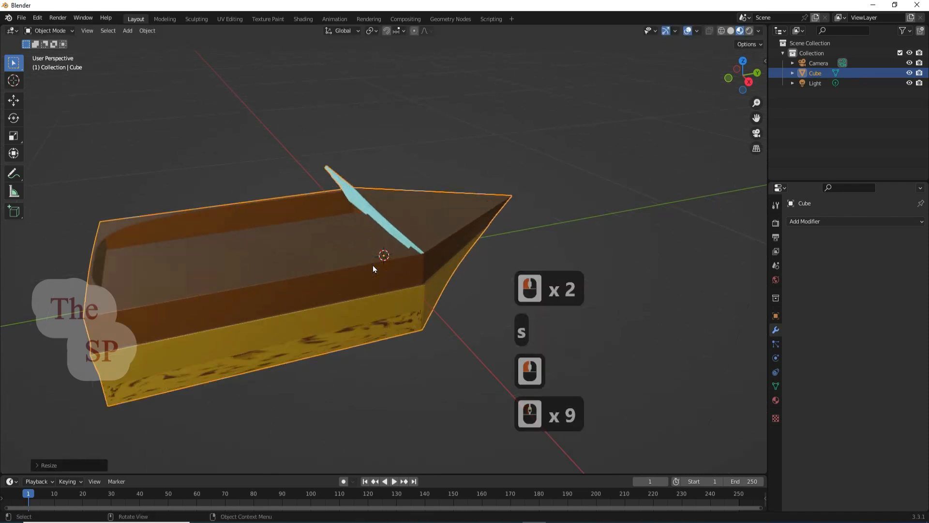
left_click(418, 219)
key("s")
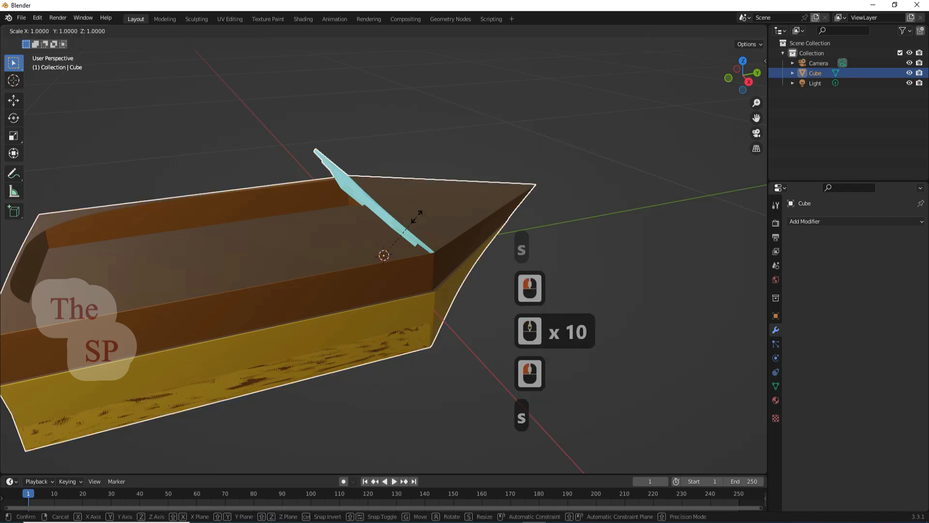
left_click(413, 221)
left_click(413, 223)
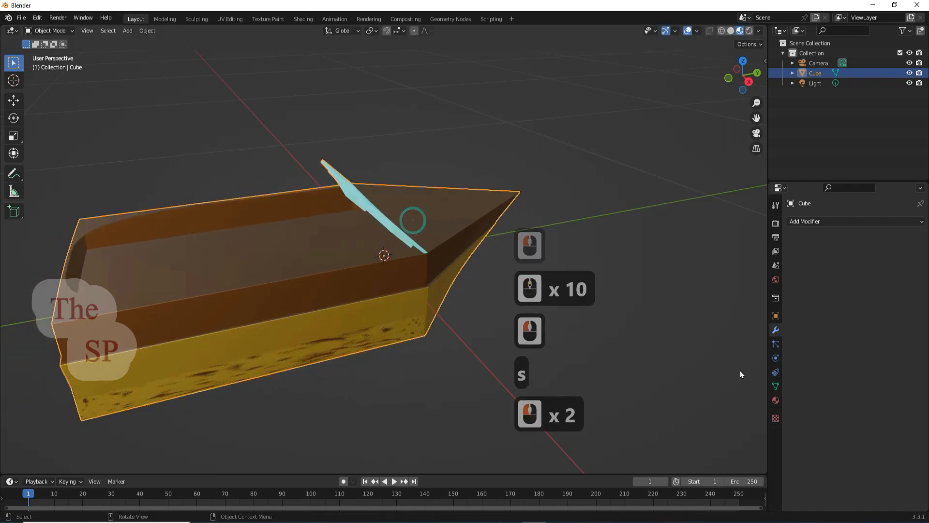
Change the base color of the boat's first material to a light salmon orange with value 1.000, and deselect the boat
left_click(775, 399)
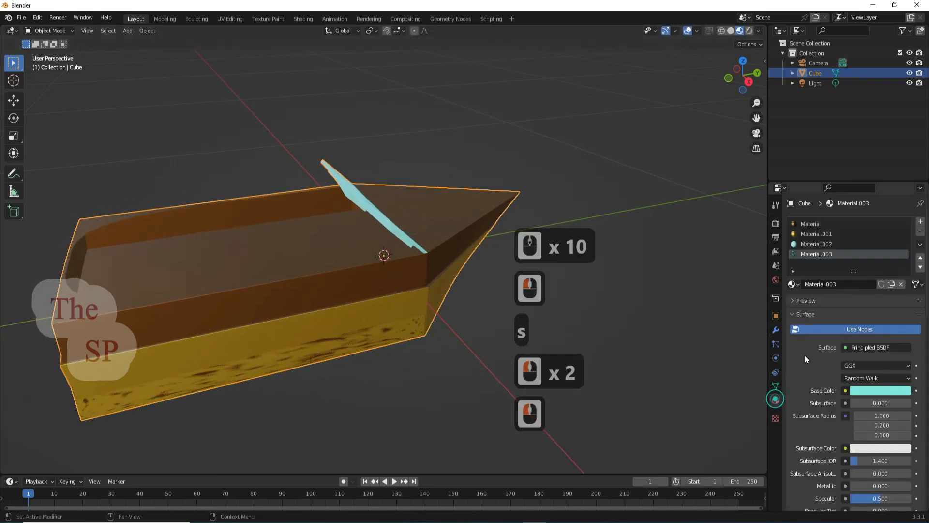
left_click(807, 223)
left_click(882, 390)
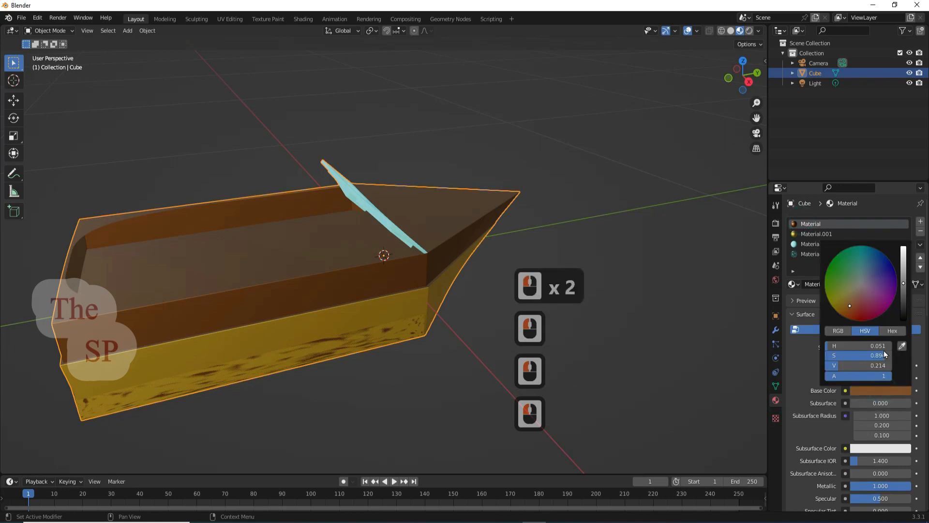
left_click(852, 313)
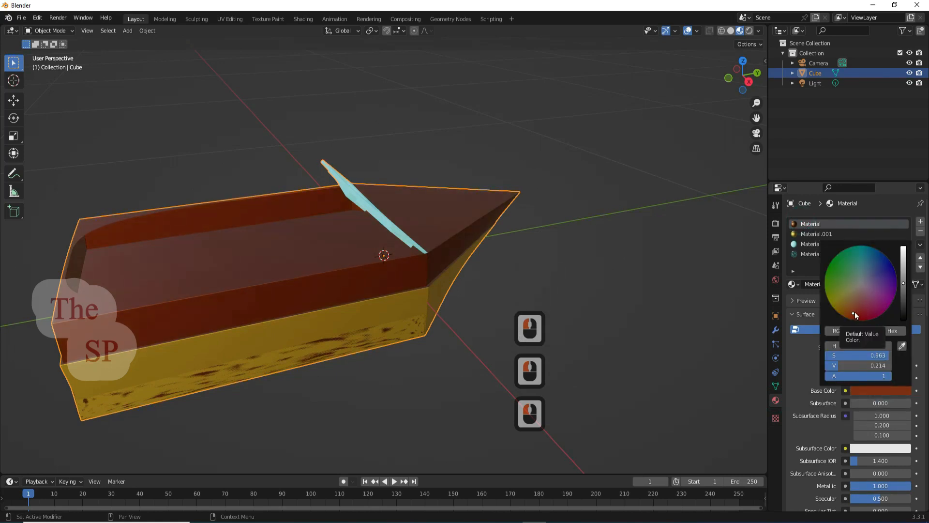
left_click(904, 284)
left_click_drag(903, 284, 903, 248)
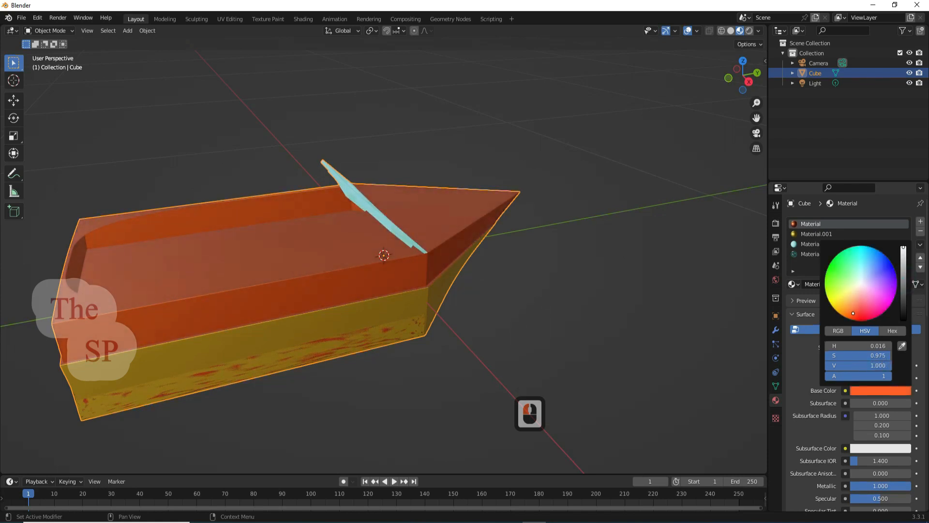
left_click(856, 303)
left_click(856, 302)
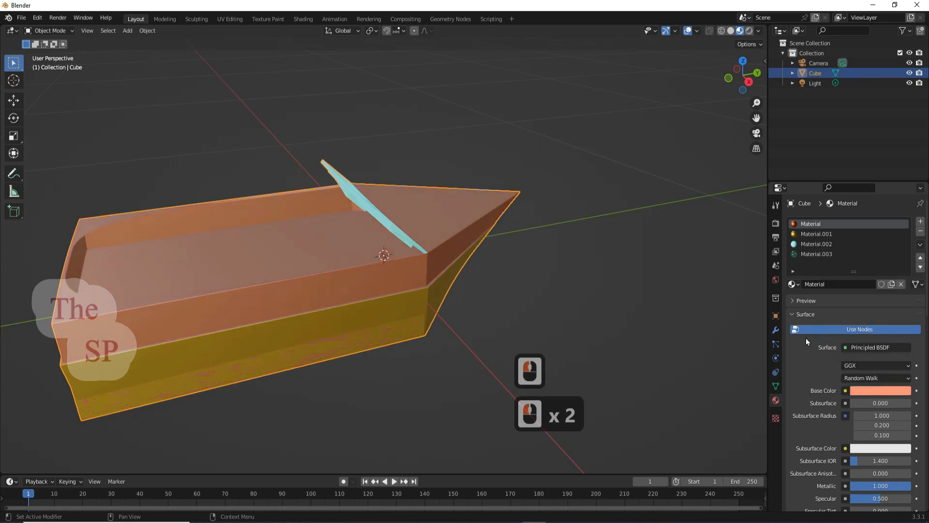
left_click(798, 356)
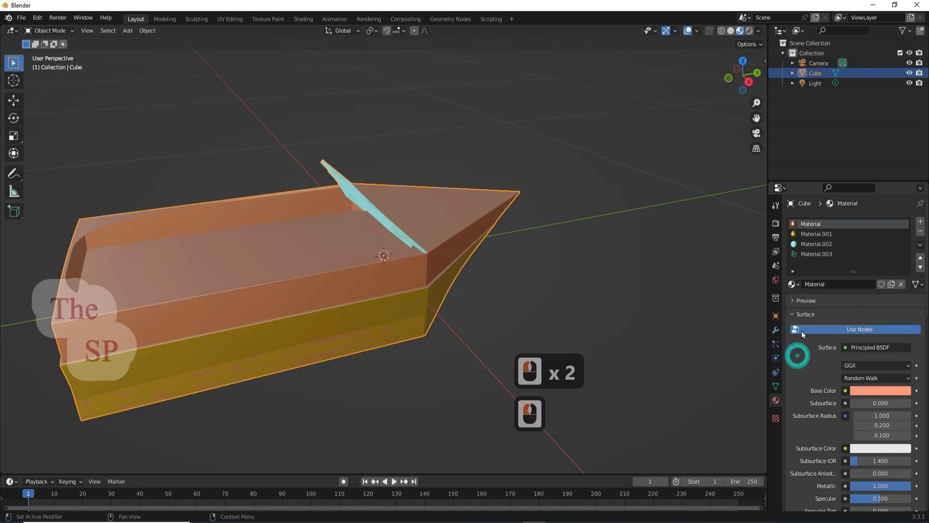
left_click(598, 243)
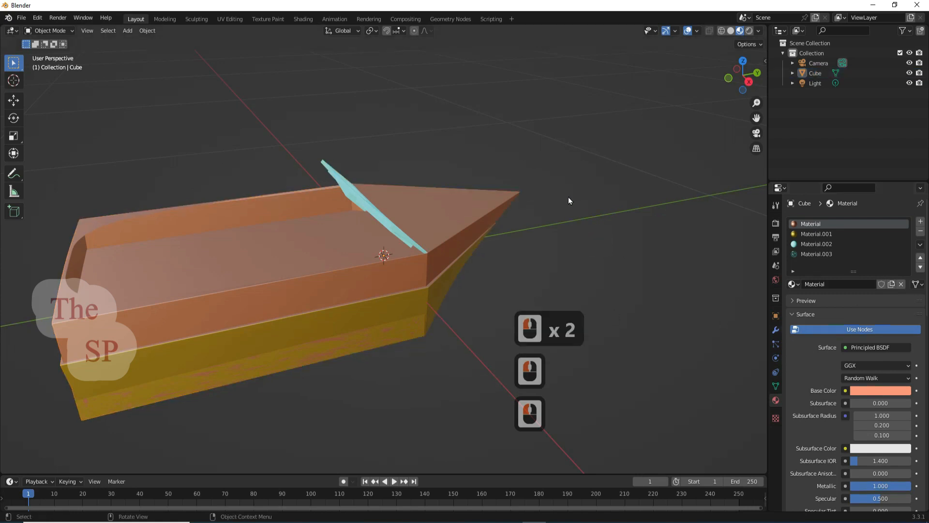
Examine the recolored boat from the side and from the rear at different distances
scroll(568, 196, "down", 2)
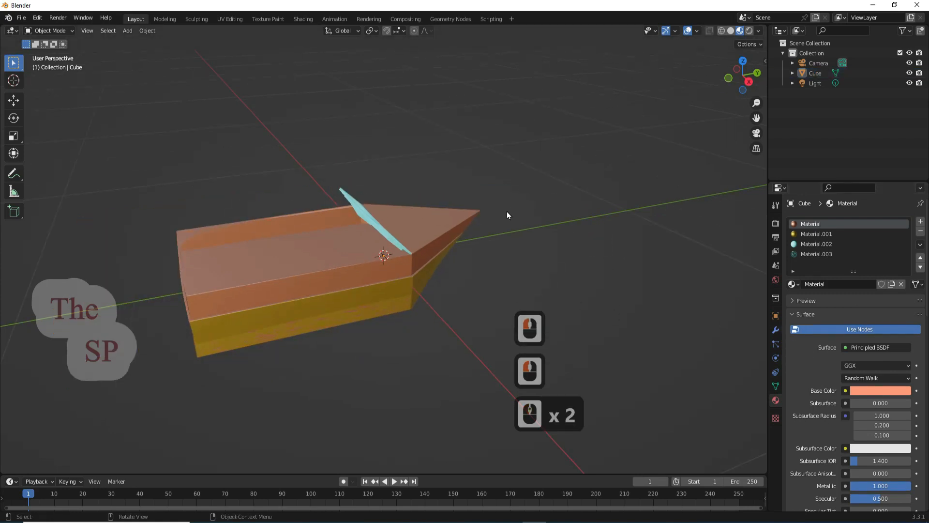
left_click_drag(748, 78, 722, 80)
left_click(568, 163)
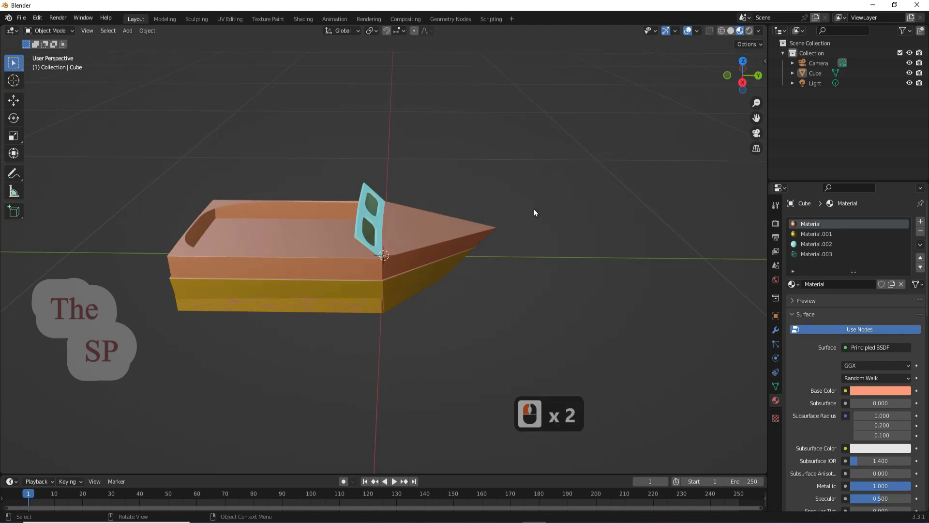
scroll(542, 207, "down", 2)
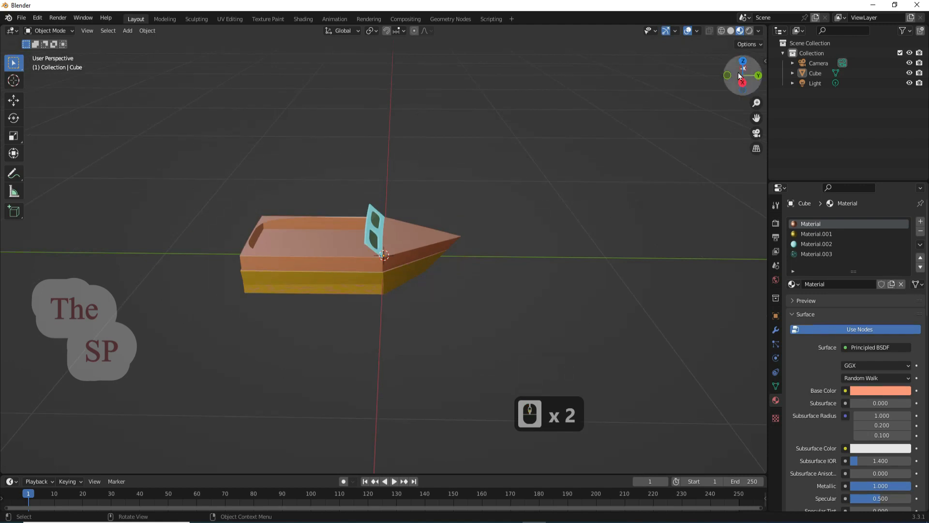
left_click_drag(745, 76, 788, 73)
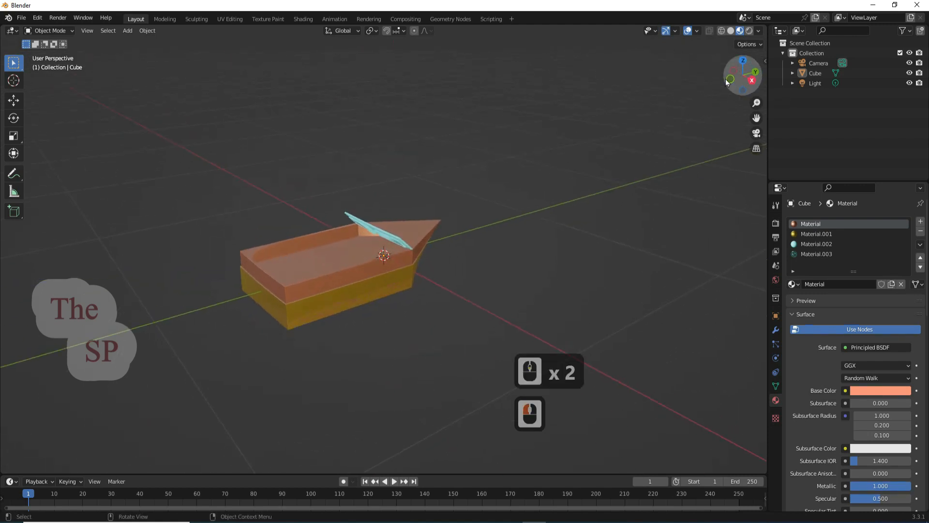
scroll(407, 212, "up", 3)
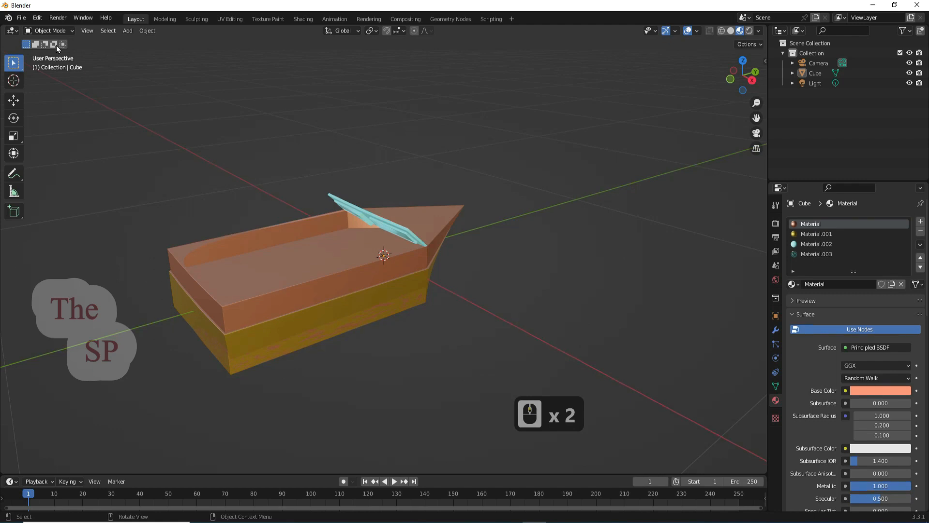
left_click(39, 22)
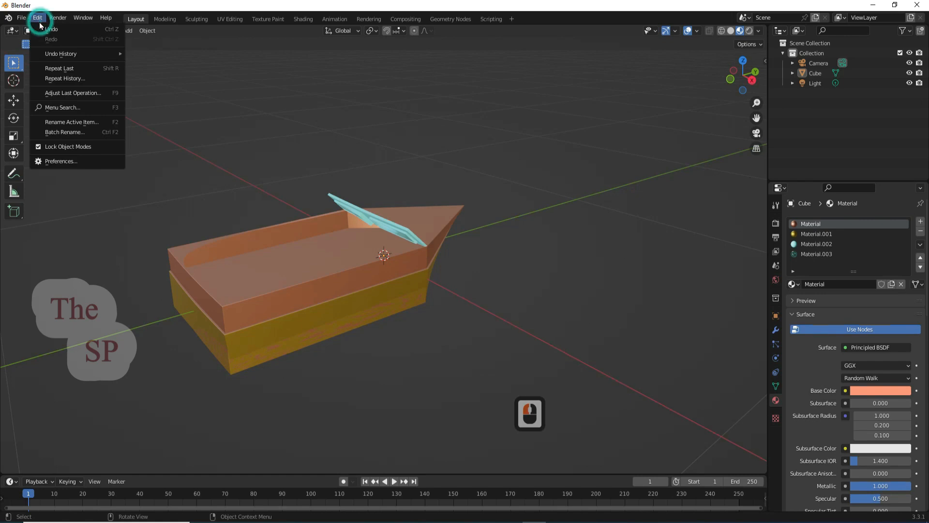
left_click(205, 60)
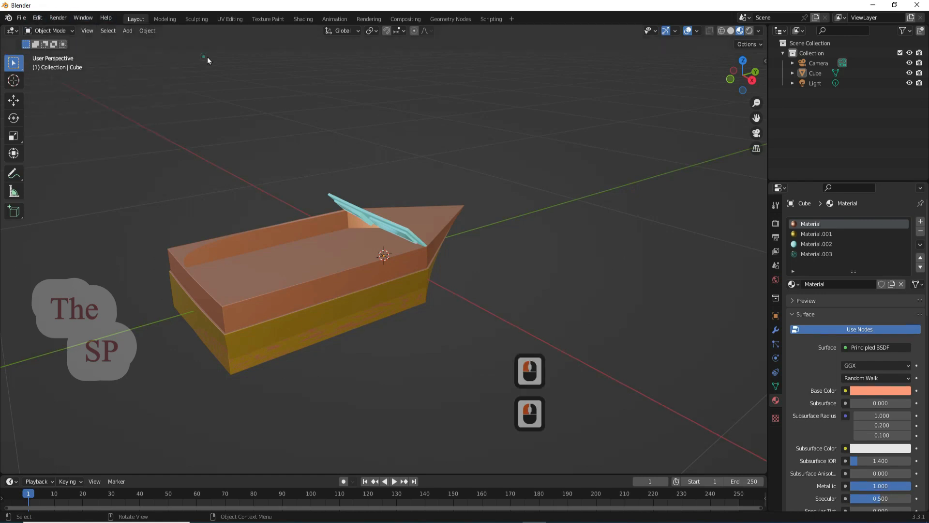
Add a plane mesh at the scene's origin, passing through the boat
left_click(128, 31)
mouse_move(138, 46)
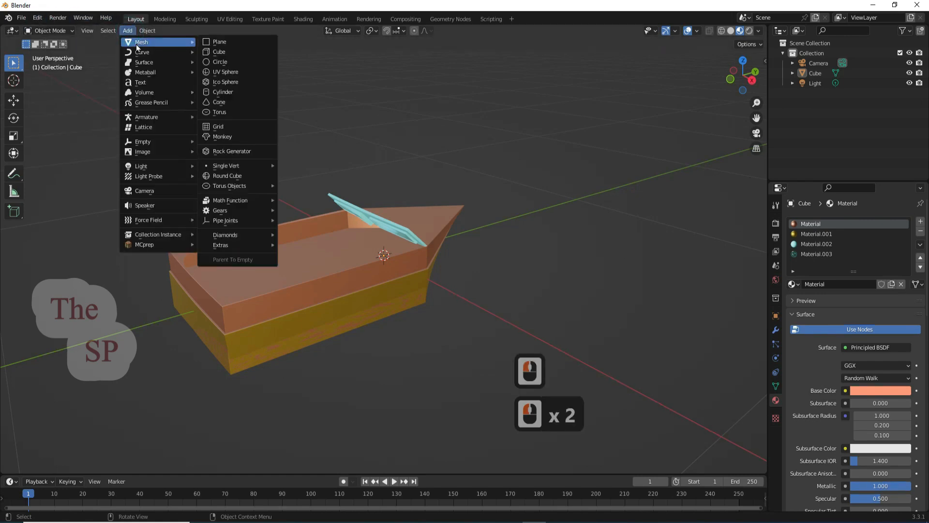
left_click(219, 41)
scroll(416, 182, "down", 4)
scroll(396, 223, "up", 1)
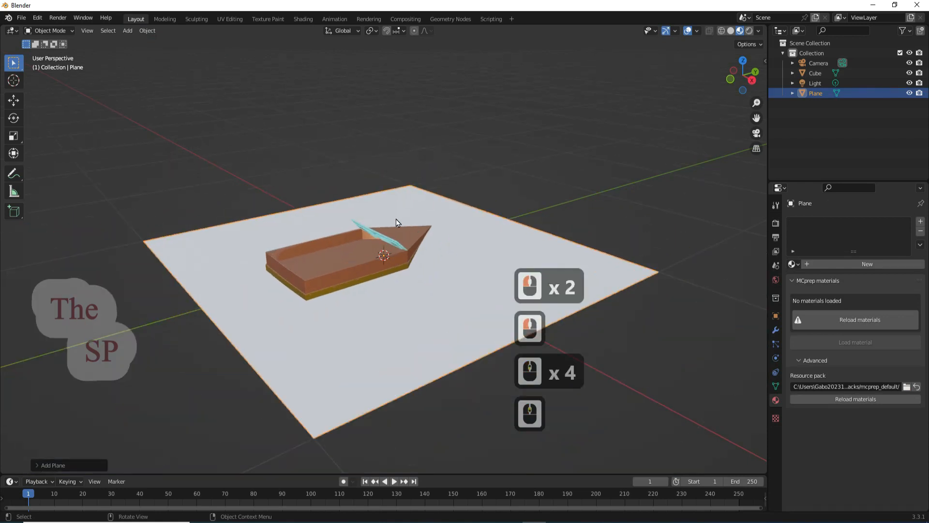
Scale the boat down uniformly to about 0.28 so it is small relative to the plane
left_click(389, 231)
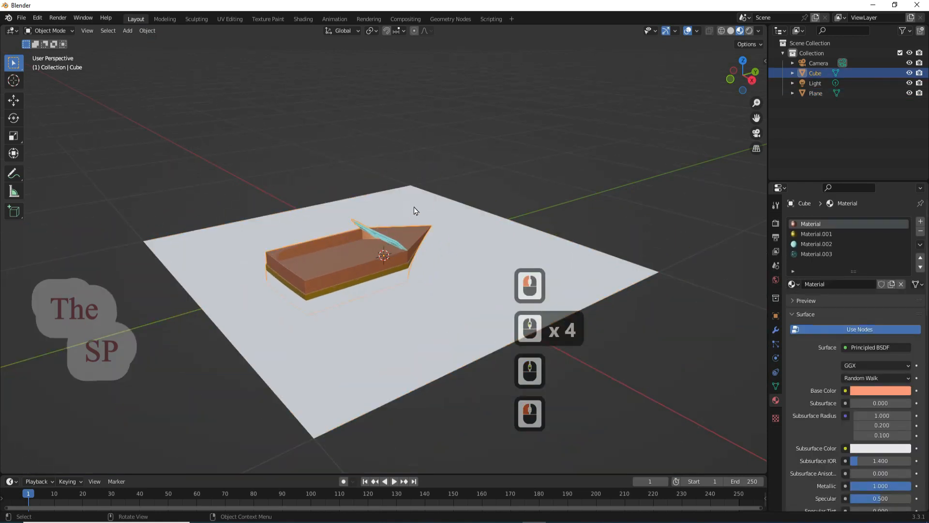
key("s")
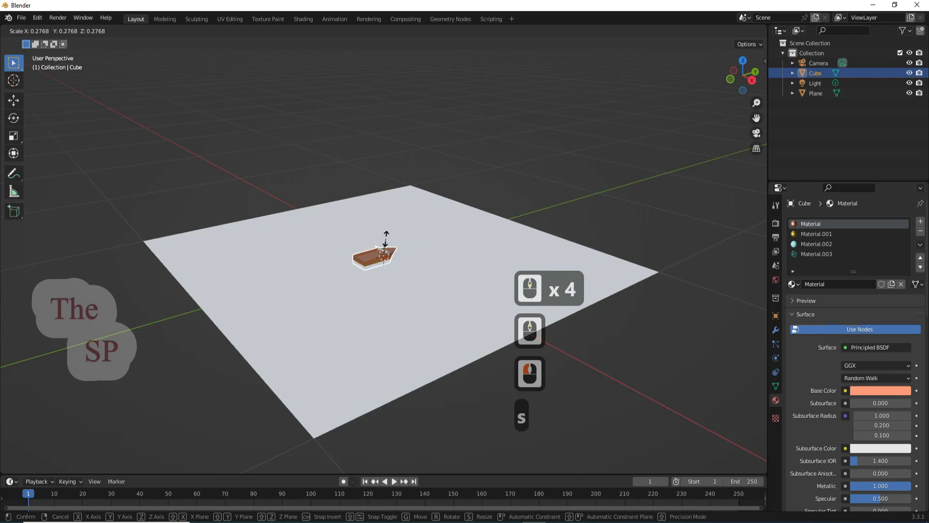
left_click(384, 243)
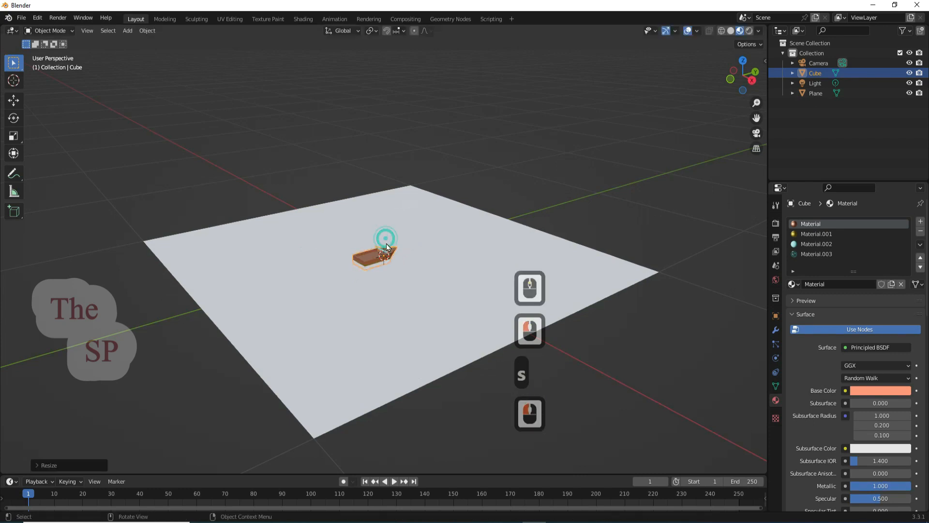
Move the boat in the negative Y direction to the edge of the plane and check its height from the side
left_click(14, 102)
left_click_drag(406, 253, 270, 292)
left_click(731, 80)
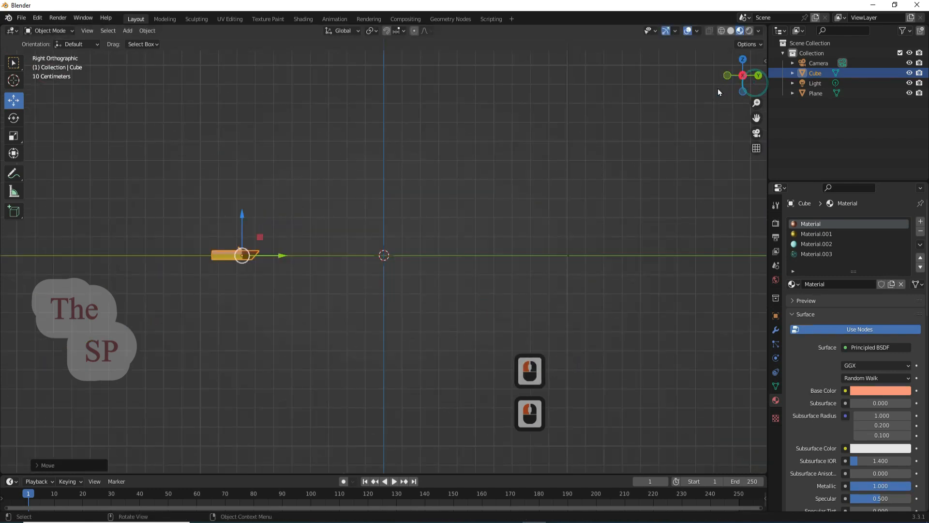
scroll(171, 259, "up", 4)
scroll(170, 259, "up", 1)
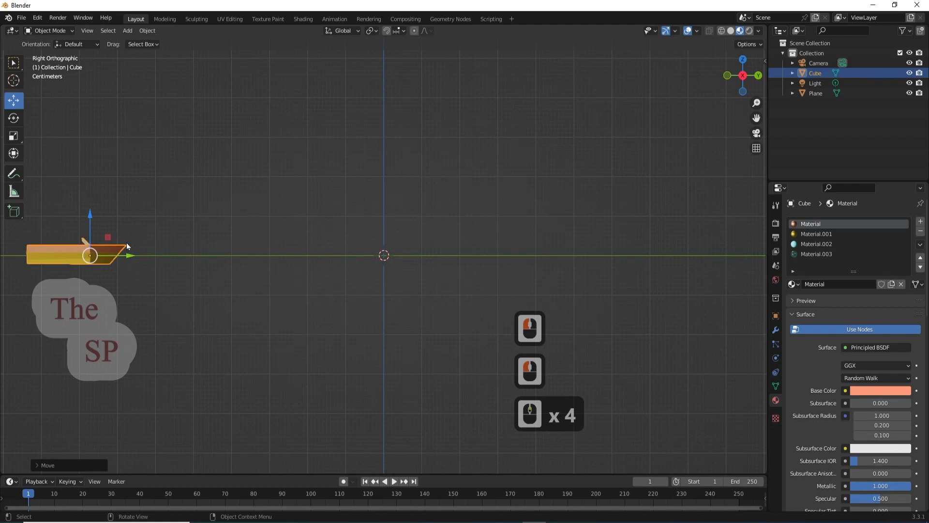
left_click_drag(735, 76, 545, 162)
scroll(523, 170, "down", 3)
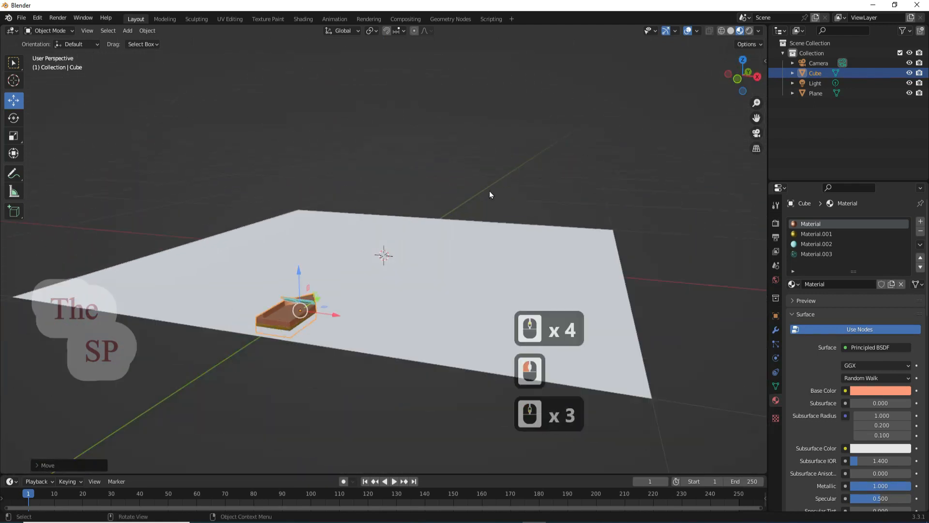
left_click_drag(742, 83, 702, 96)
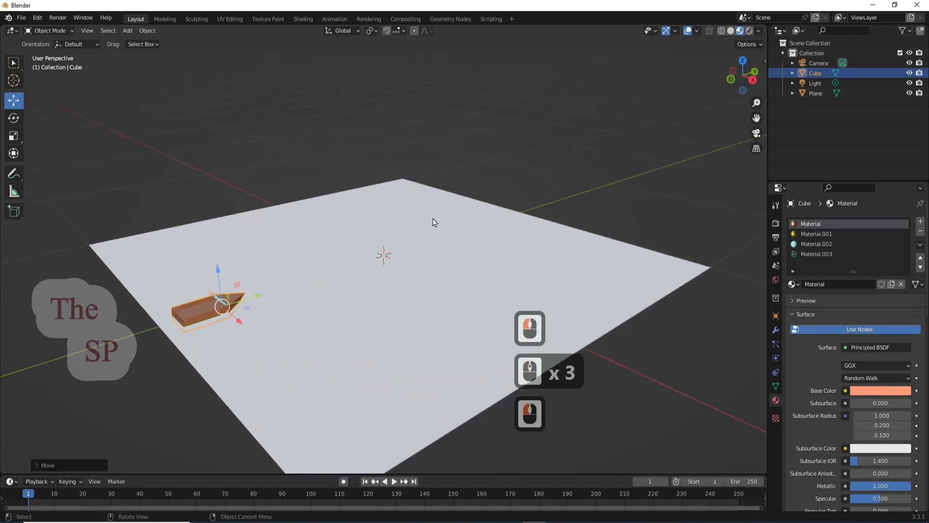
Subdivide the plane in Edit Mode with 10 cuts and return to Object Mode
left_click(429, 227)
left_click(56, 36)
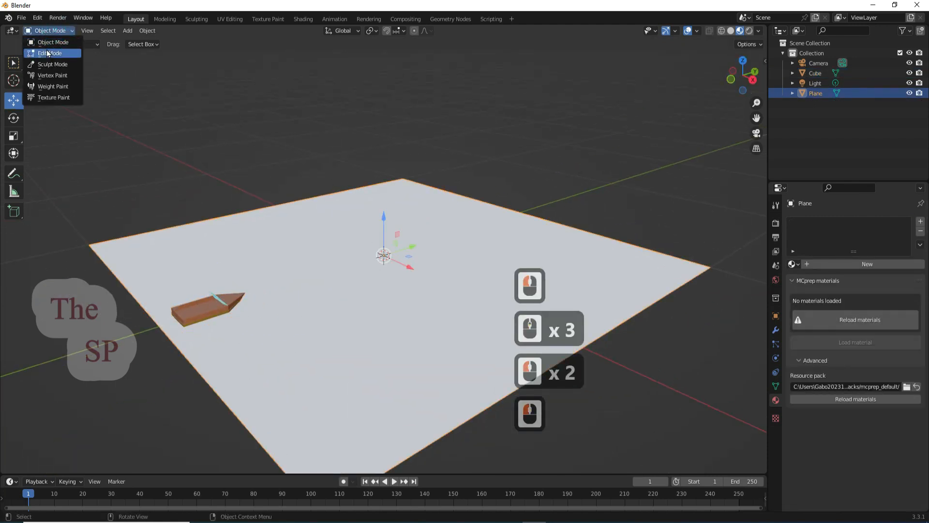
left_click(46, 48)
right_click(359, 187)
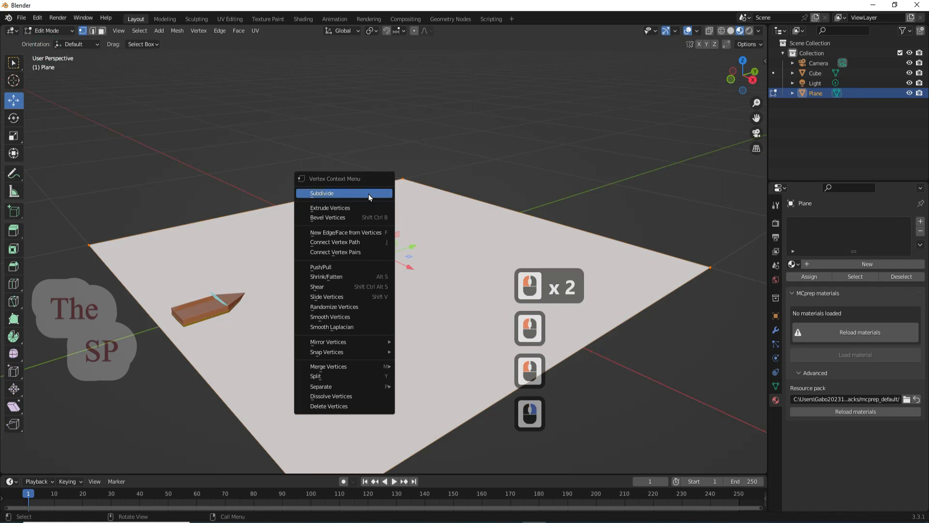
left_click(368, 192)
left_click(70, 466)
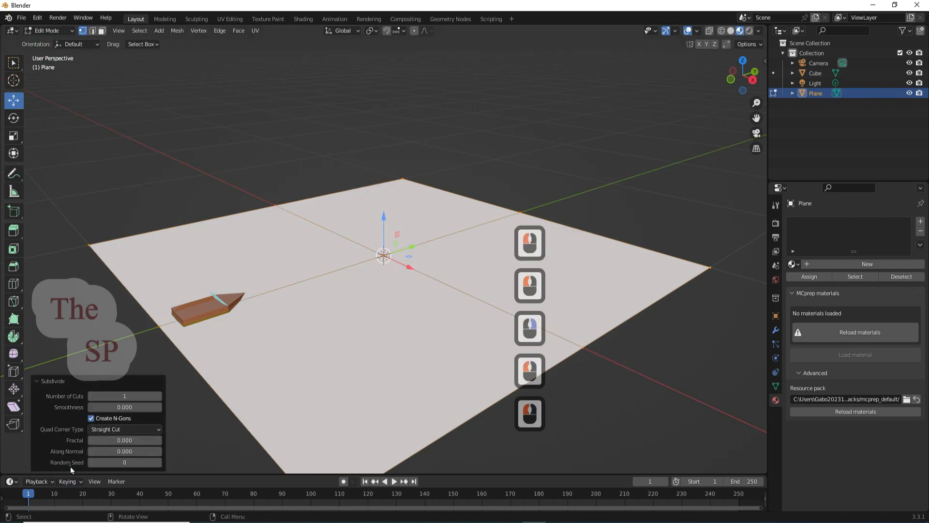
left_click_drag(124, 396, 162, 397)
left_click(65, 31)
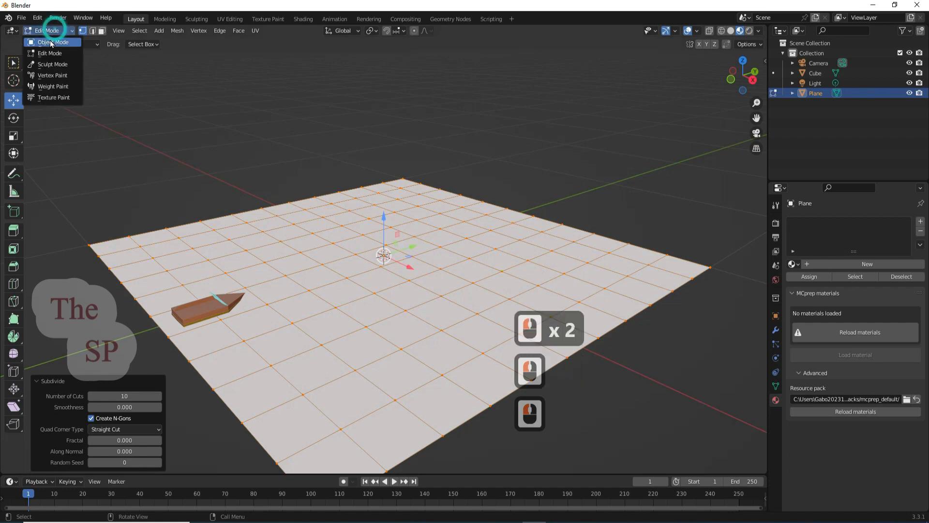
left_click(51, 40)
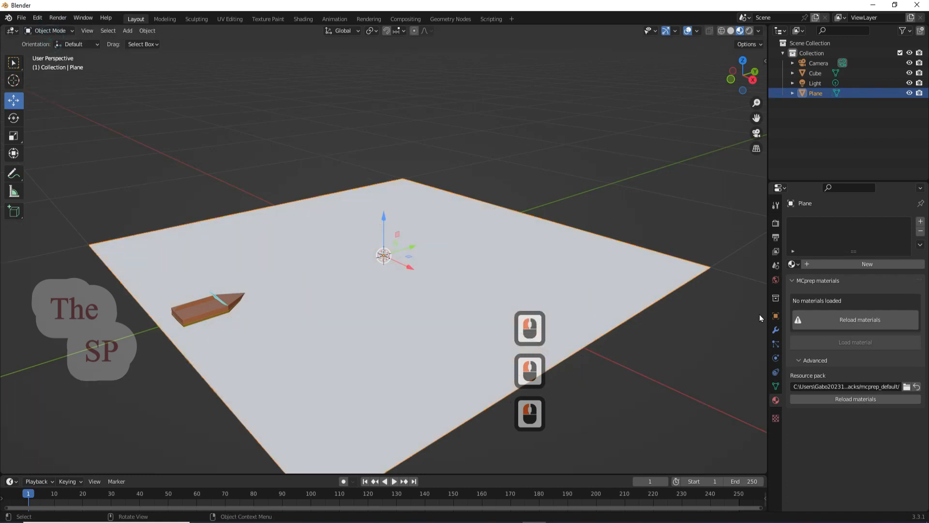
Add a Bevel modifier to the plane with an amount of 0.13 m and 5 segments
left_click(776, 330)
left_click(816, 221)
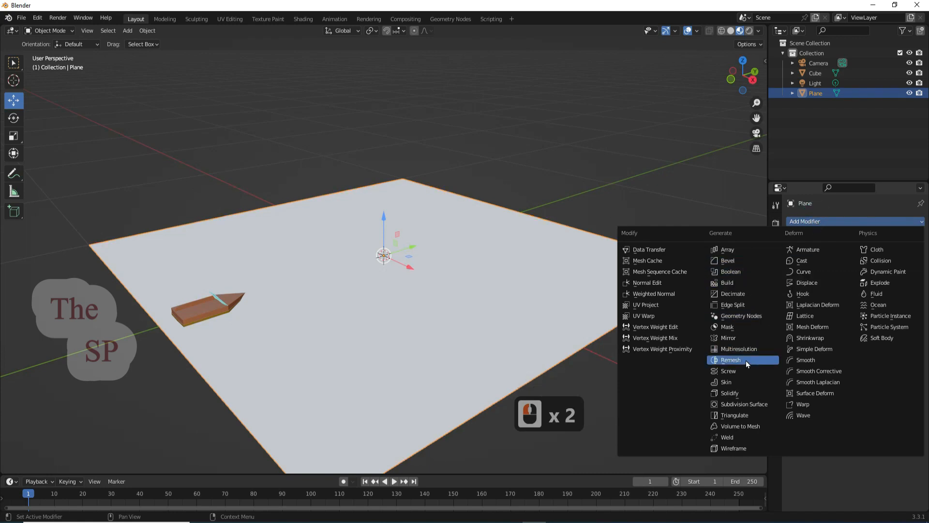
left_click(749, 261)
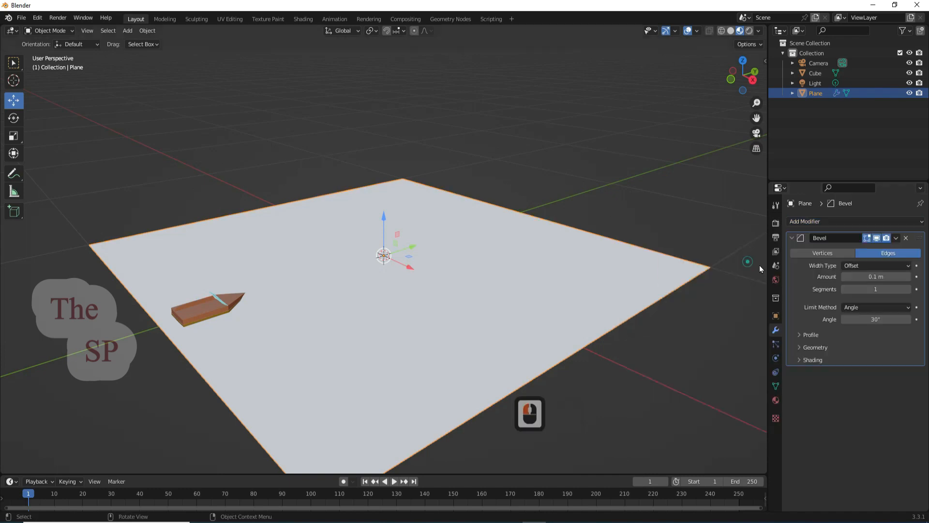
left_click(908, 276)
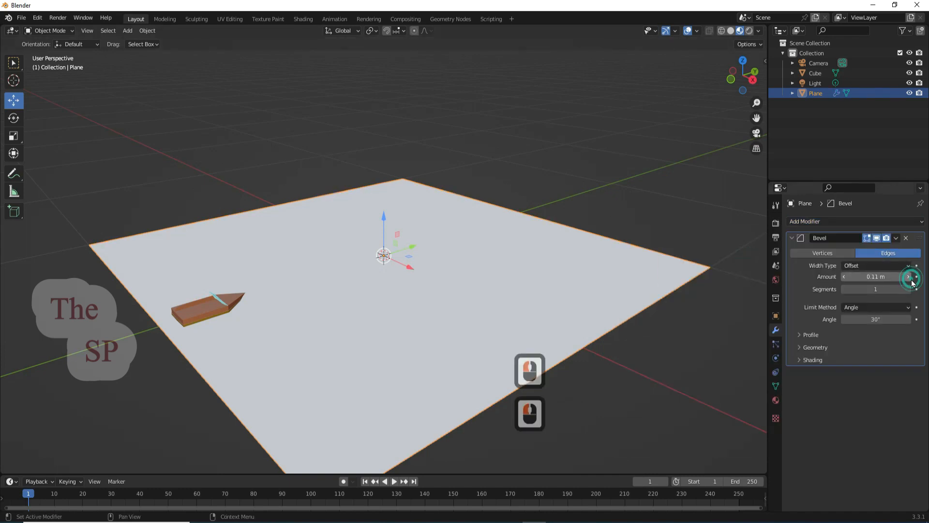
left_click(908, 277)
left_click(908, 276)
left_click(908, 289)
left_click(908, 289)
left_click(909, 289)
left_click(909, 289)
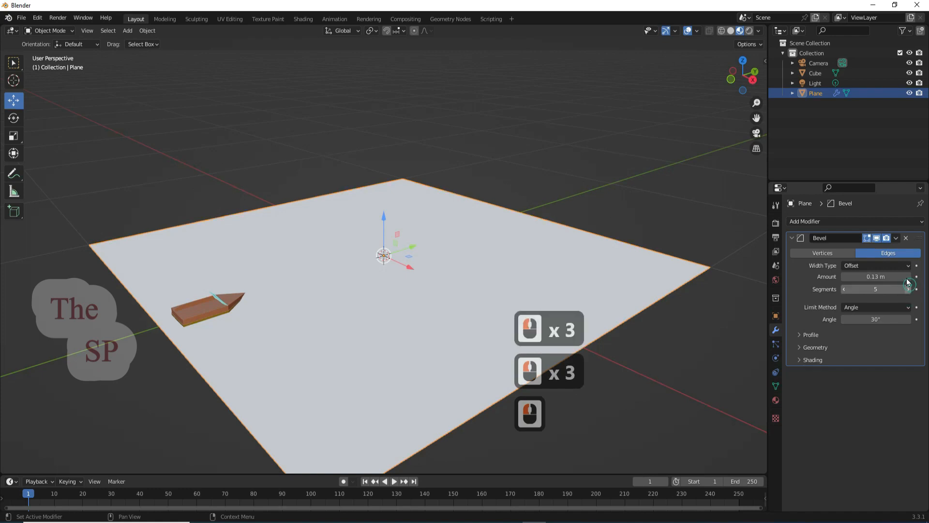
Raise the plane's Bevel amount by one more increment and apply the modifier
left_click(908, 277)
left_click(896, 238)
left_click(866, 280)
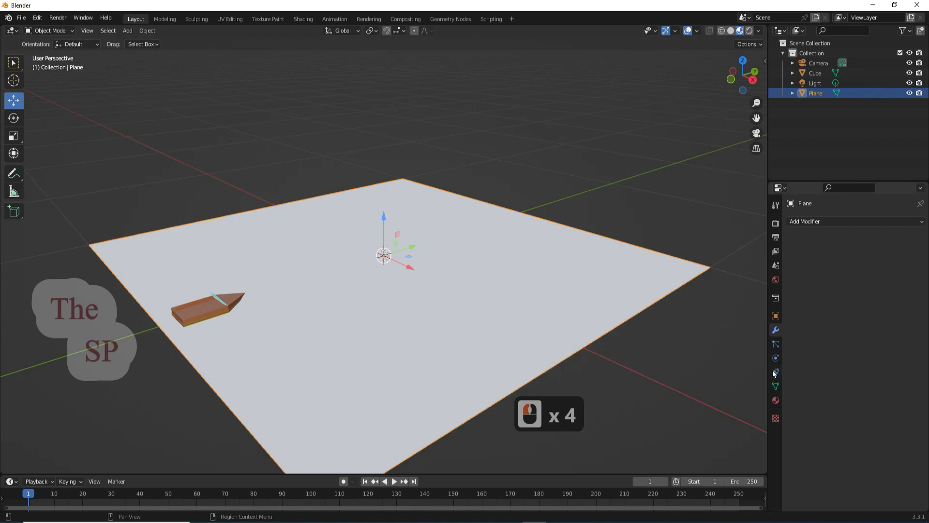
Add a Subdivision Surface modifier to the plane with 4 viewport and 4 render levels, and apply it
left_click(833, 222)
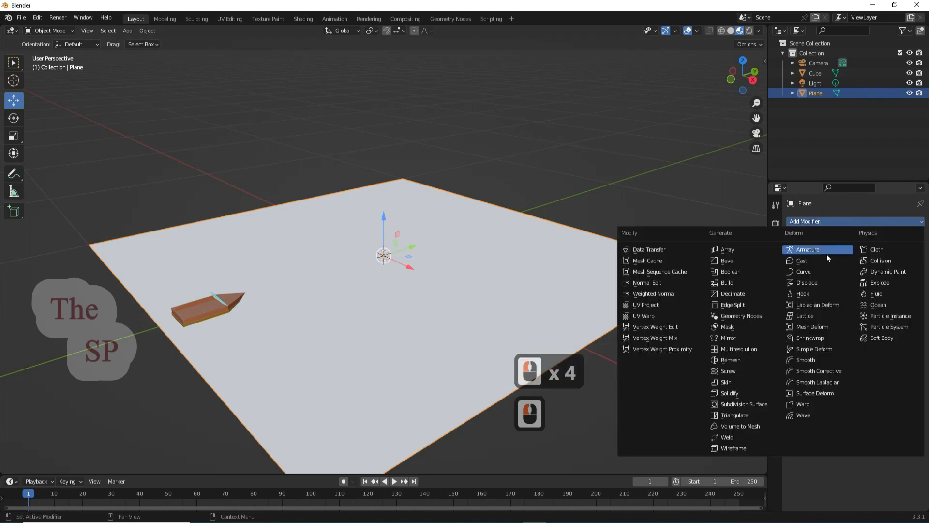
left_click(731, 403)
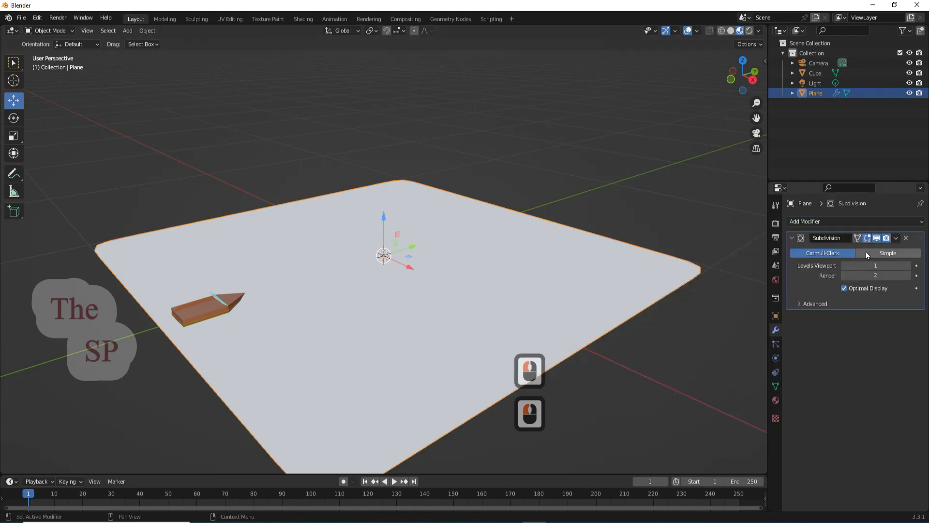
left_click(908, 265)
left_click(908, 265)
left_click(908, 265)
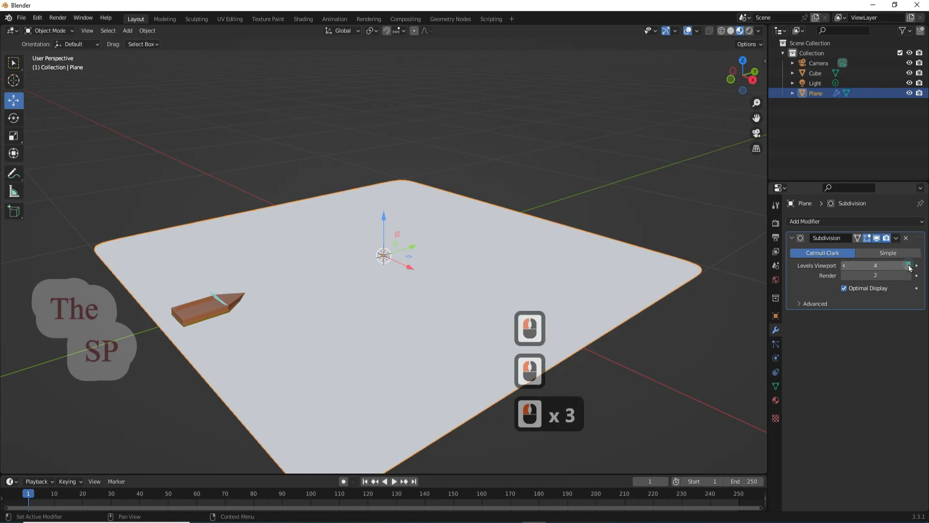
left_click(908, 275)
left_click(908, 275)
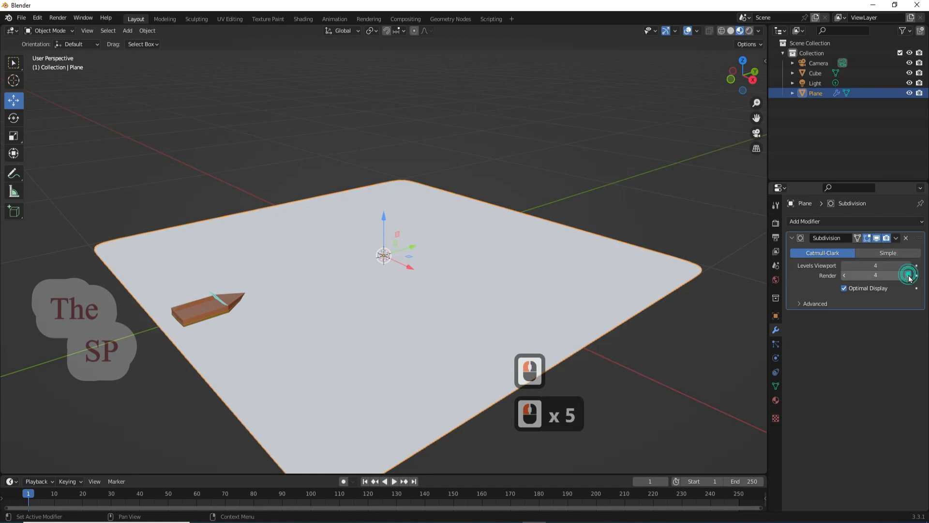
left_click(896, 238)
left_click(861, 248)
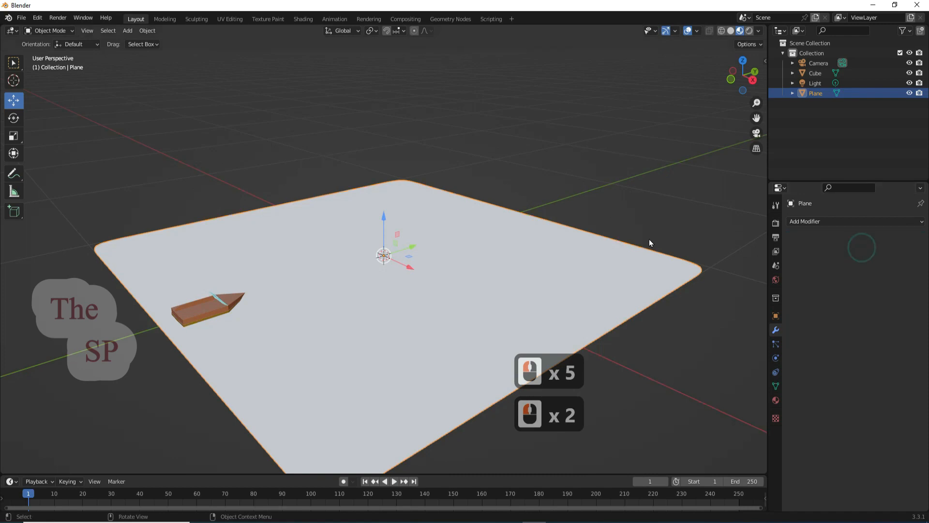
Switch the 3D viewport to Rendered shading, keeping the plane selected
scroll(540, 255, "down", 1)
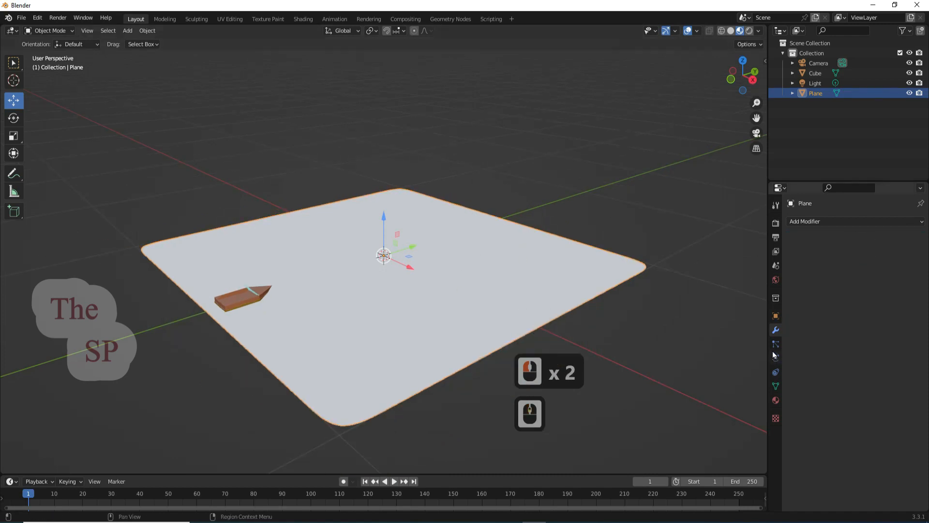
left_click(520, 267)
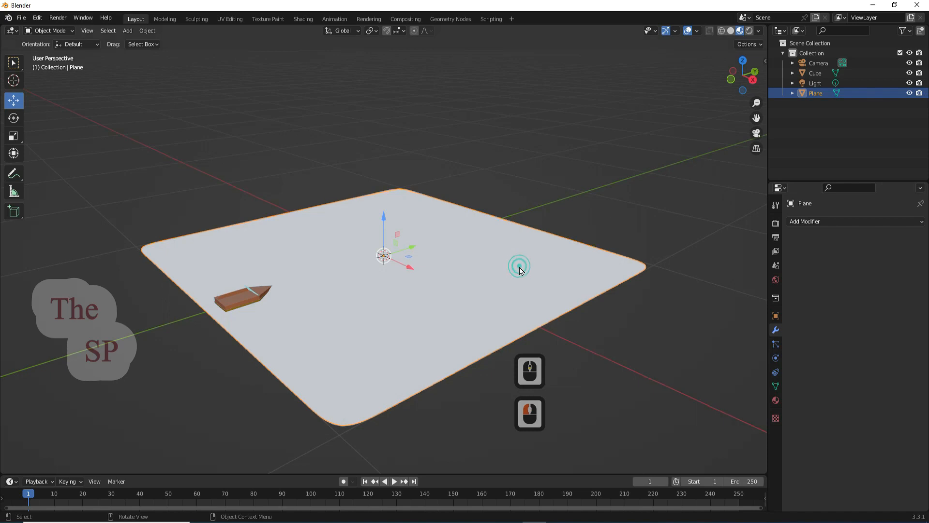
left_click(749, 31)
left_click(488, 255)
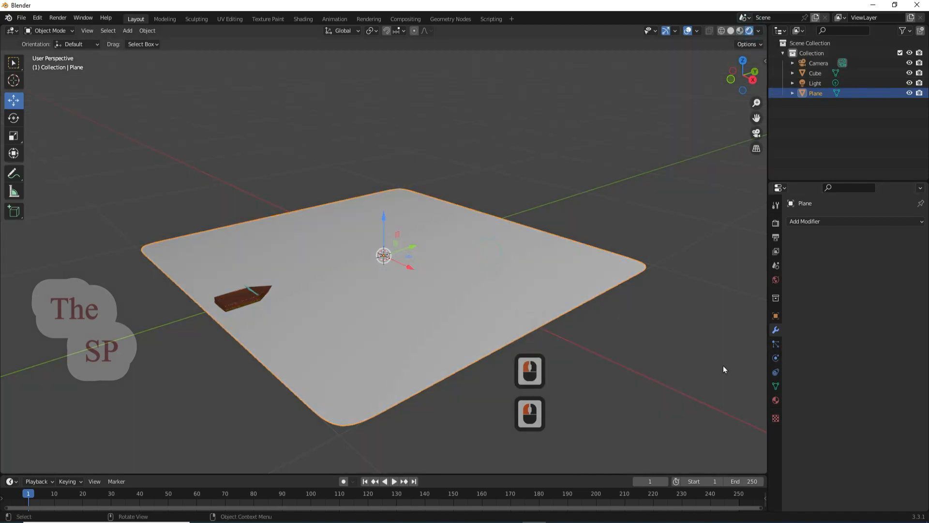
Give the plane a new material with a light blue base color of H 0.557, S 0.850, V 0.800
left_click(775, 399)
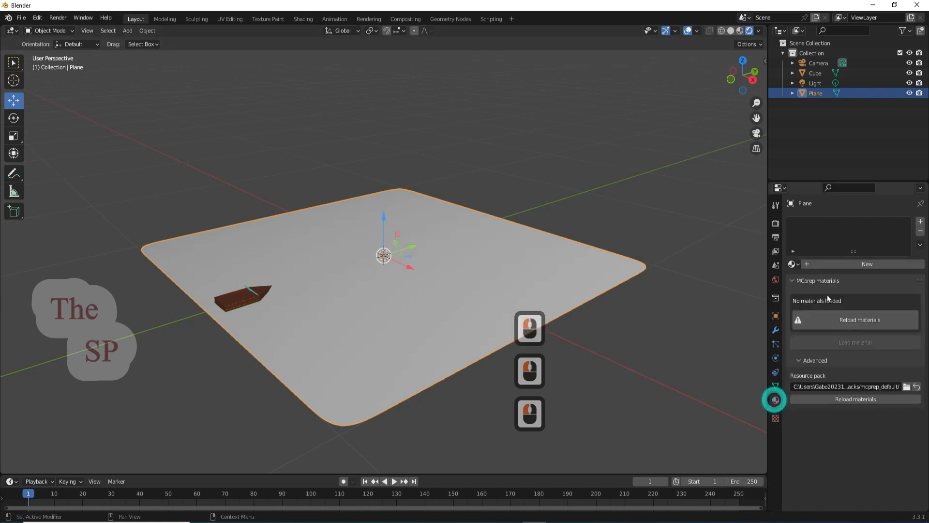
left_click(884, 267)
left_click(878, 370)
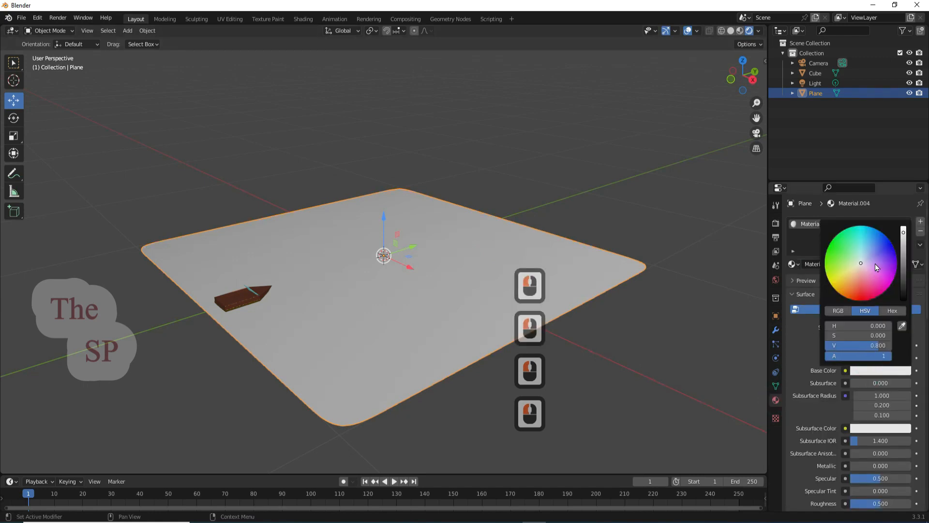
left_click(869, 237)
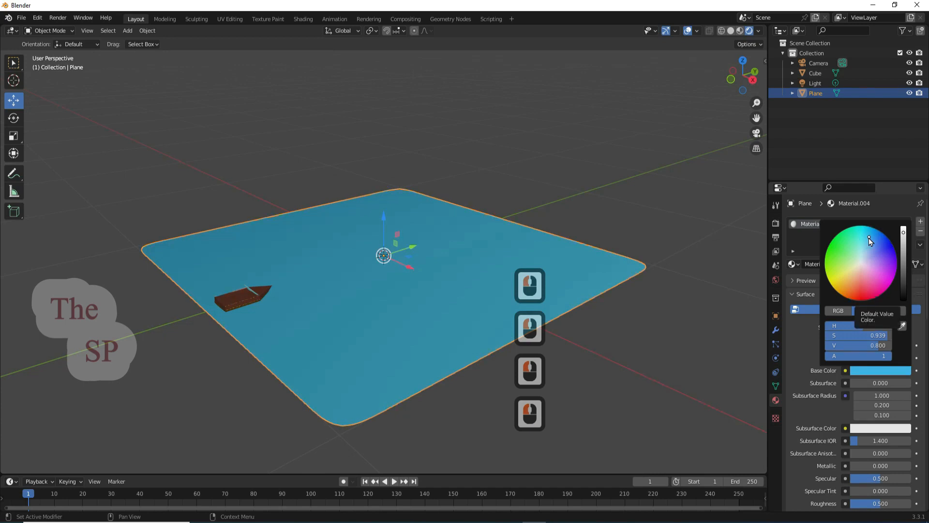
left_click(867, 243)
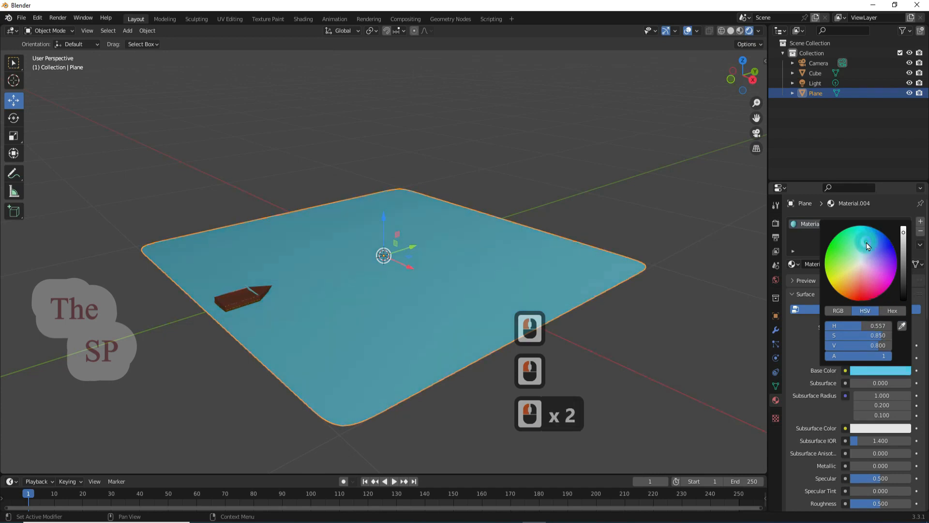
left_click(800, 324)
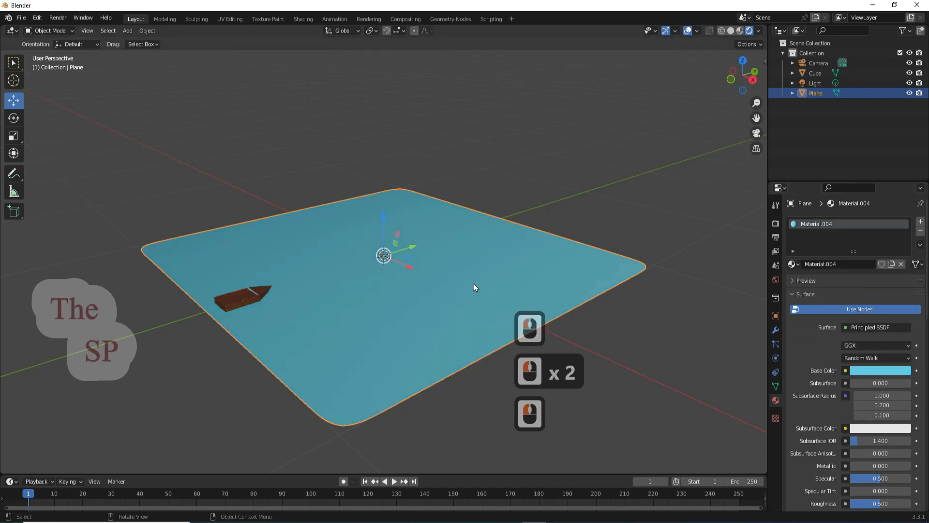
Enable Dynamic Paint physics on the plane, add it as a Canvas, and set its surface type to Waves
scroll(474, 284, "up", 1)
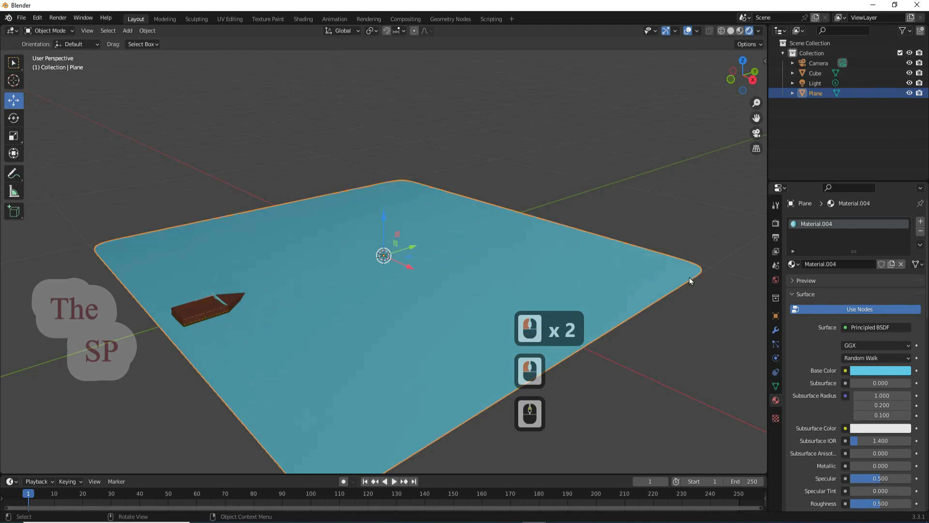
left_click(776, 359)
left_click(842, 253)
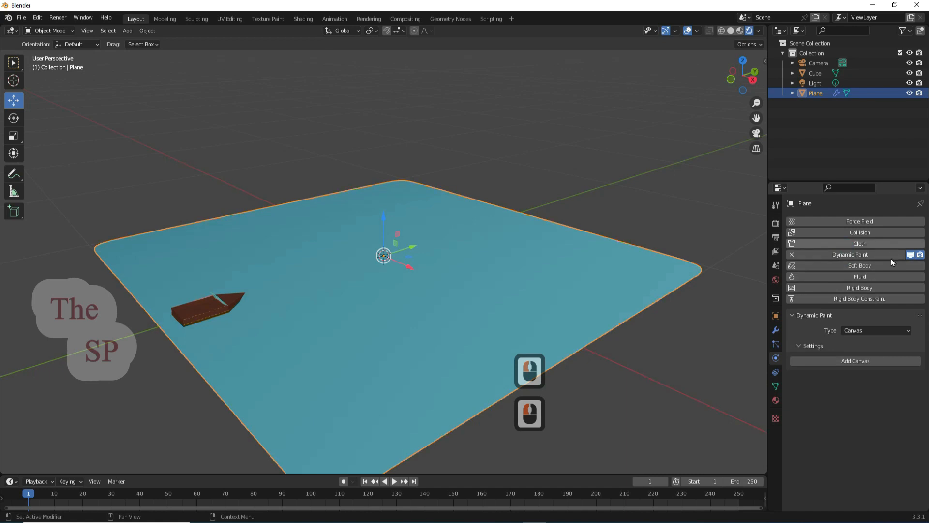
left_click(880, 330)
left_click(854, 341)
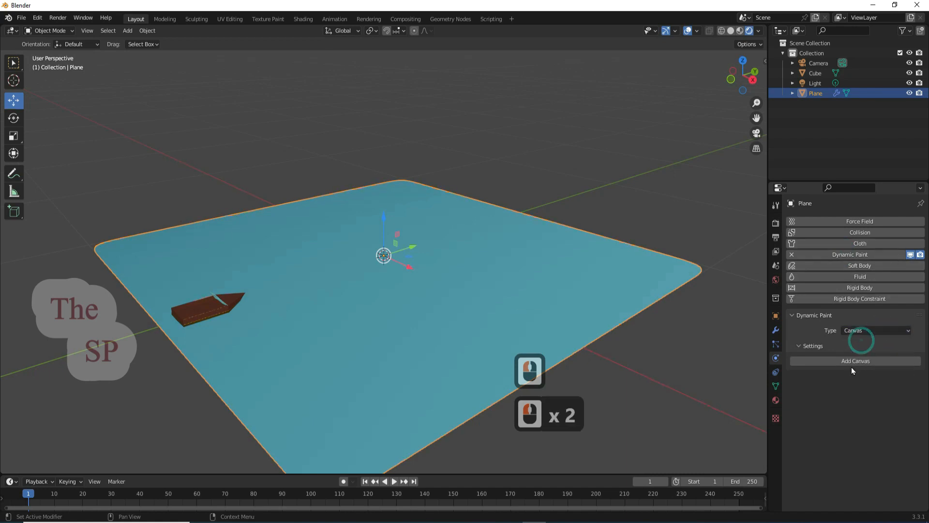
left_click(855, 362)
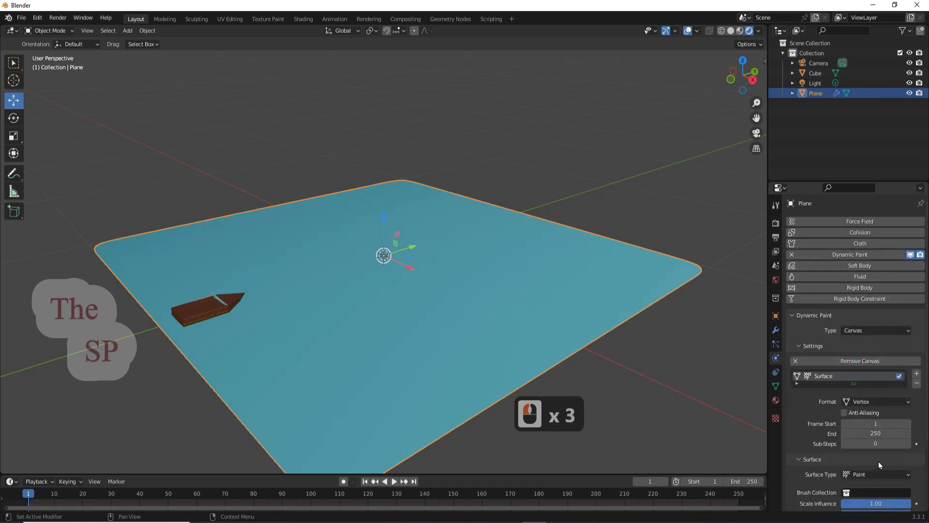
left_click(877, 475)
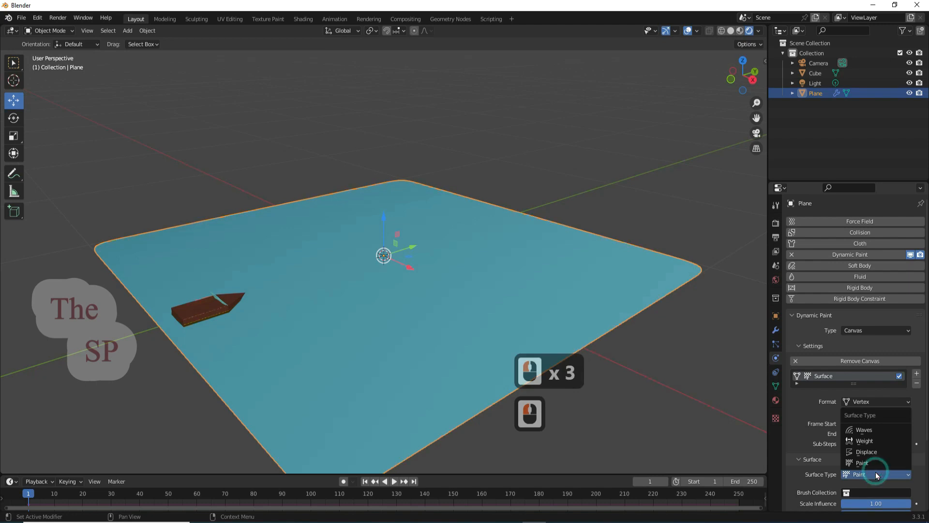
left_click(865, 430)
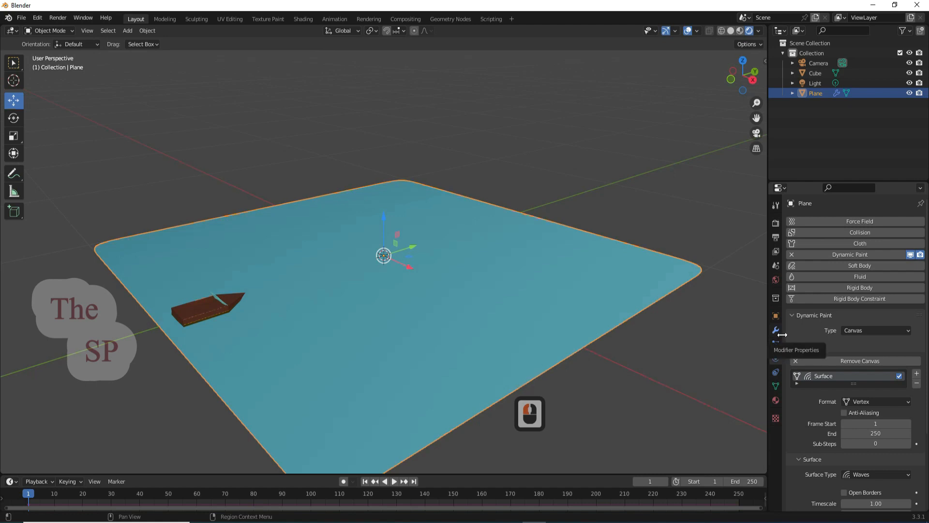
Enable Dynamic Paint physics on the boat and add it as a Brush
left_click(217, 300)
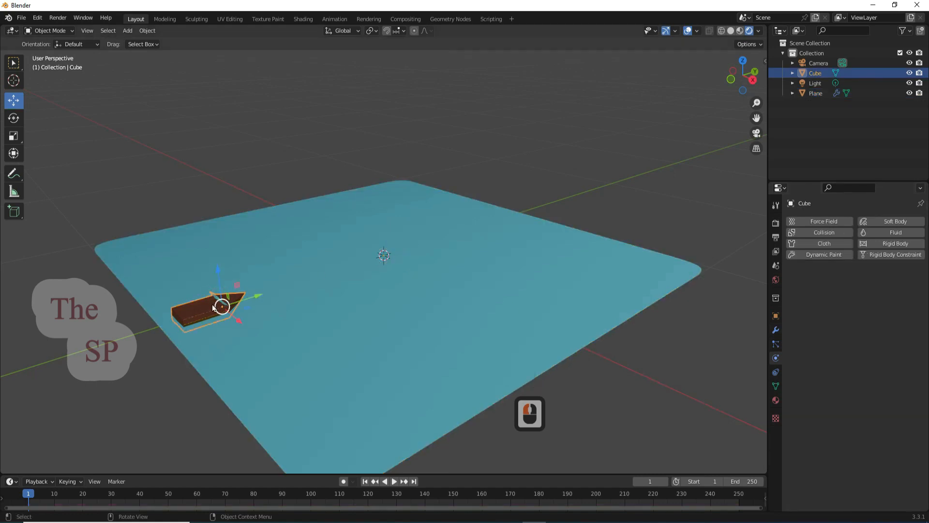
scroll(345, 257, "up", 3)
left_click_drag(756, 118, 854, 23)
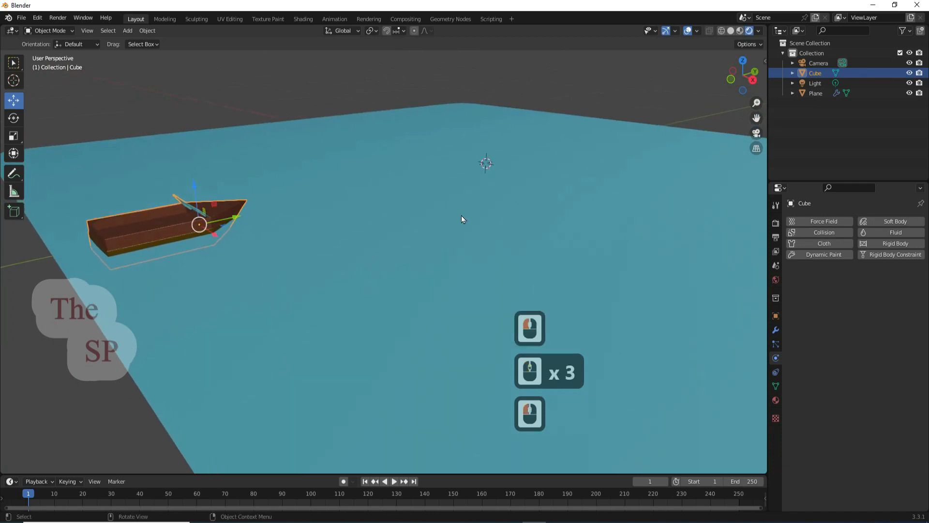
left_click(823, 254)
left_click(872, 328)
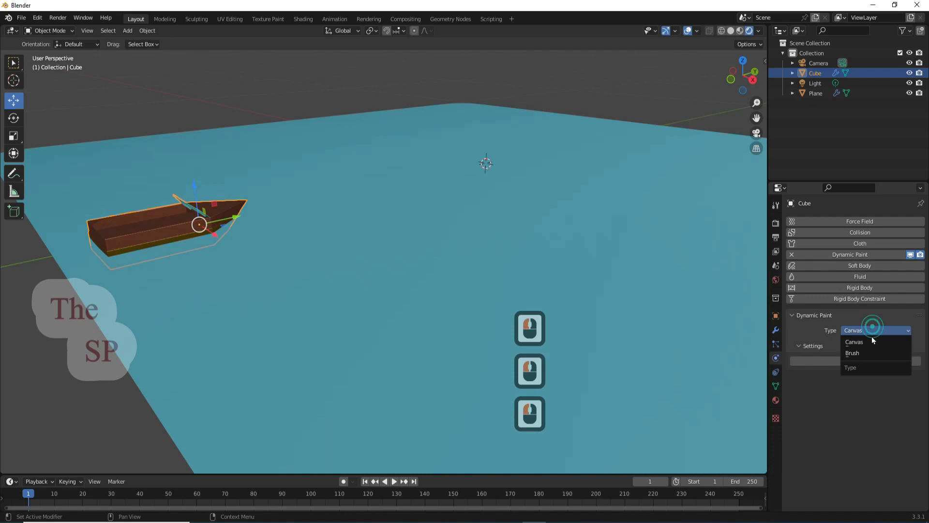
left_click(863, 352)
left_click(866, 362)
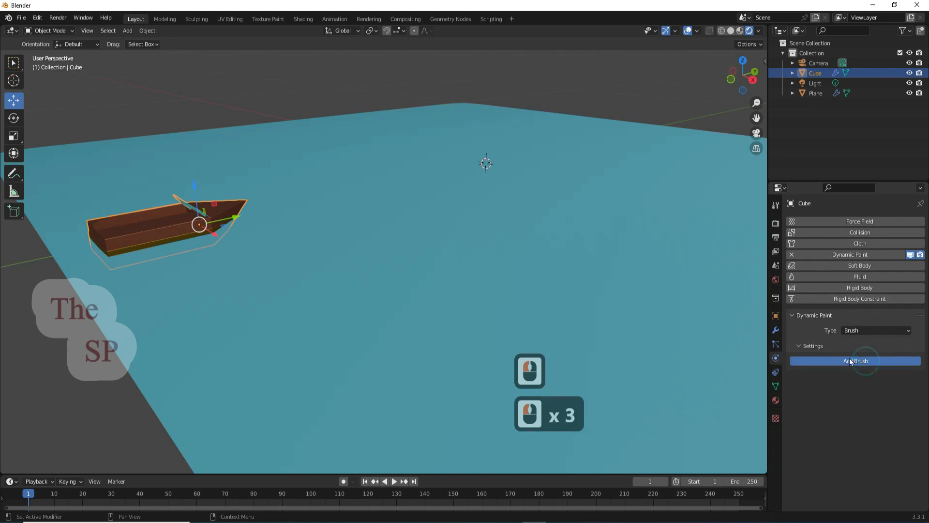
Turn on auto keying and, at frame 10, move the boat about 1.19 m in the positive Y direction across the plane
left_click(173, 231)
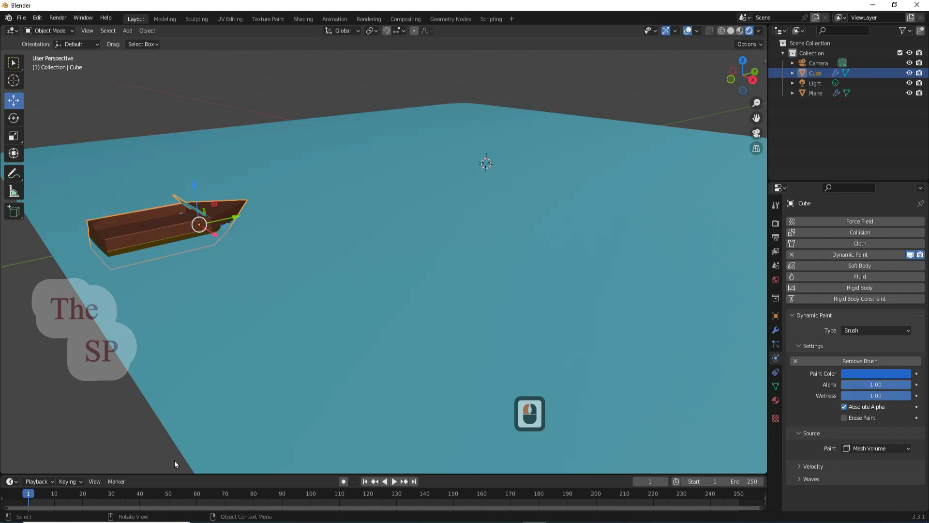
left_click(343, 481)
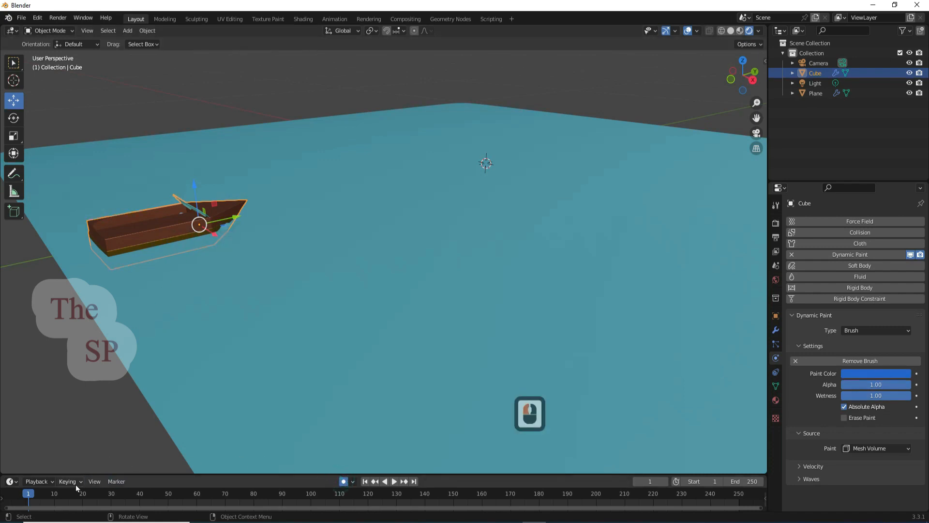
left_click(56, 496)
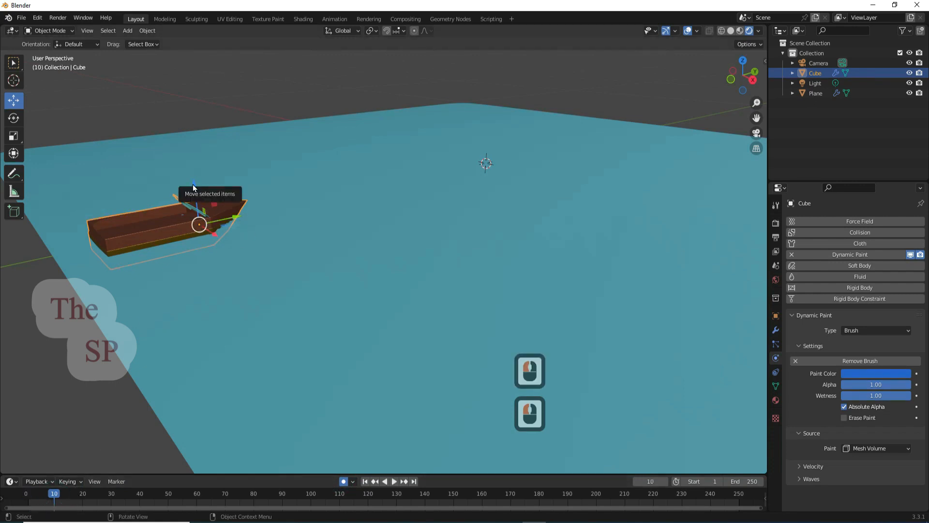
left_click_drag(193, 185, 194, 182)
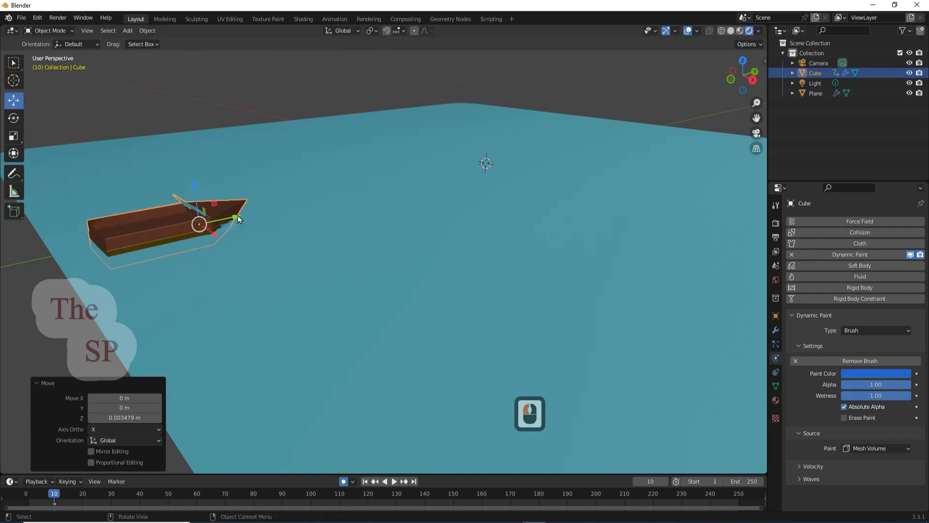
left_click_drag(237, 216, 622, 126)
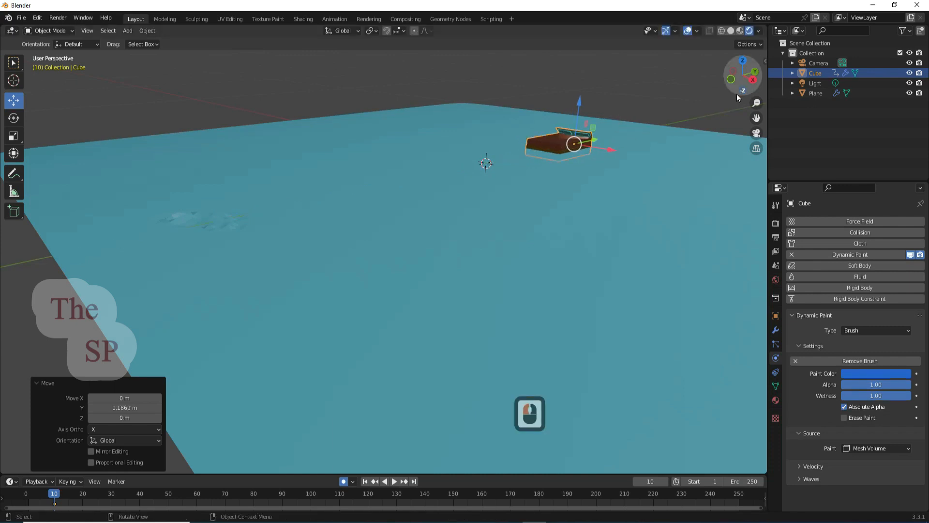
left_click_drag(738, 89, 748, 88)
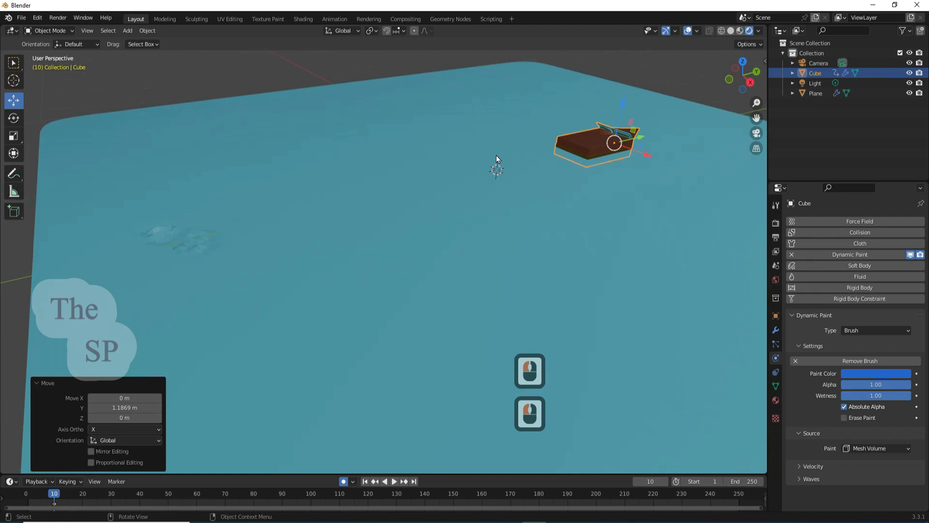
scroll(552, 165, "down", 2)
scroll(573, 163, "up", 1)
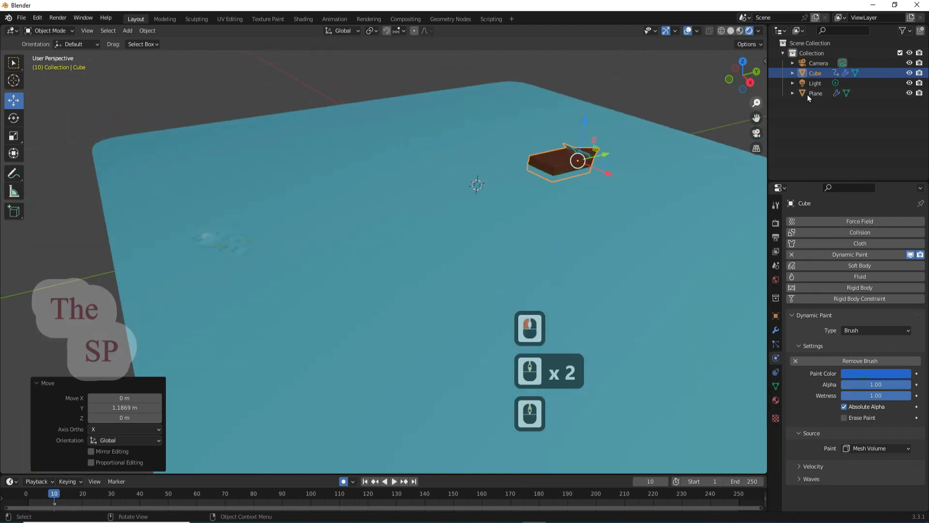
At frame 10, rotate the boat about -95.3° around the global Z axis
left_click_drag(756, 118, 687, 117)
left_click(14, 118)
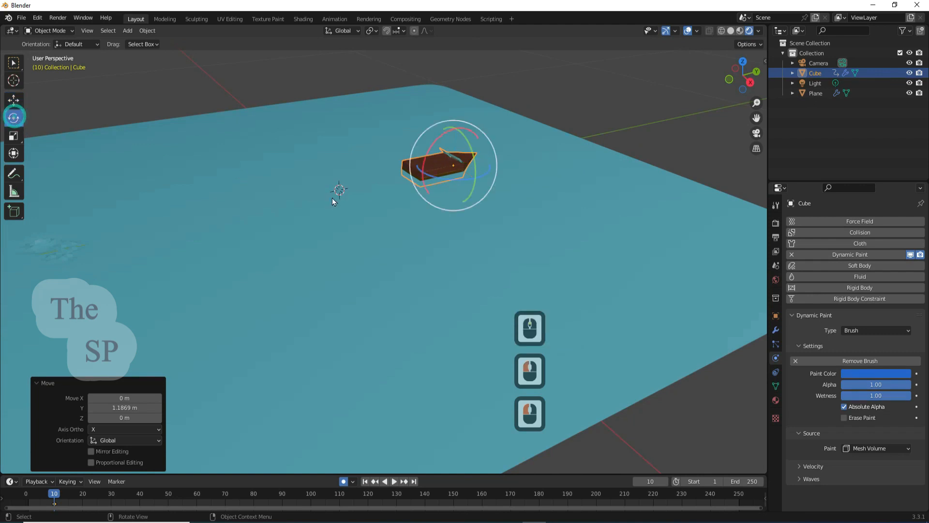
left_click_drag(460, 181, 431, 168)
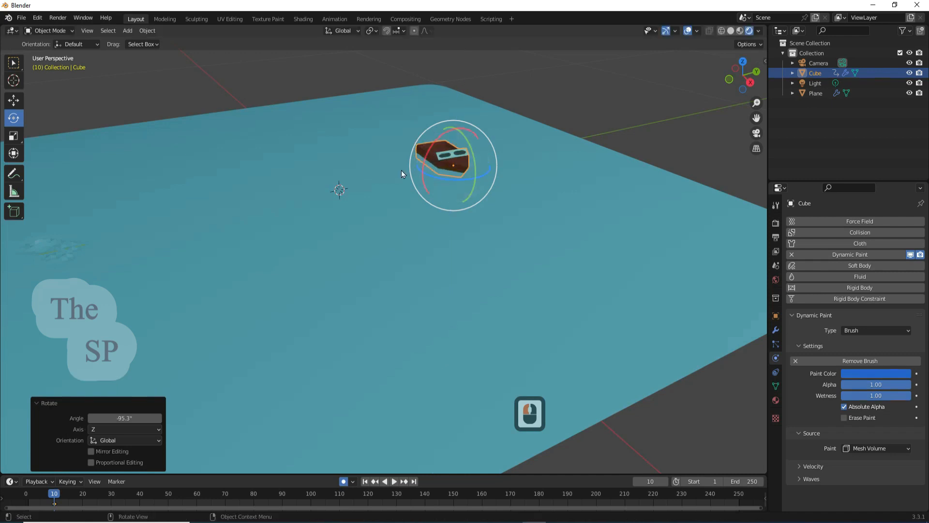
left_click(19, 101)
left_click_drag(478, 179, 651, 277)
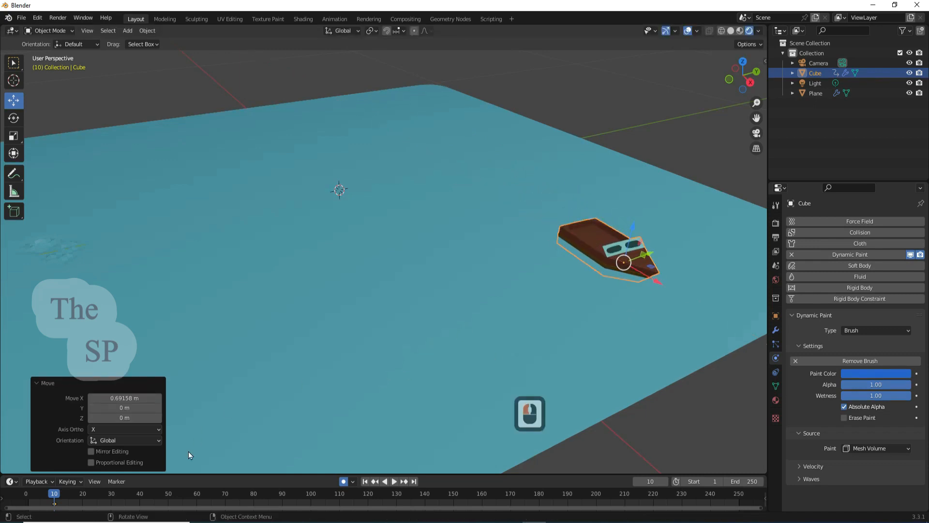
left_click(39, 19)
left_click(58, 31)
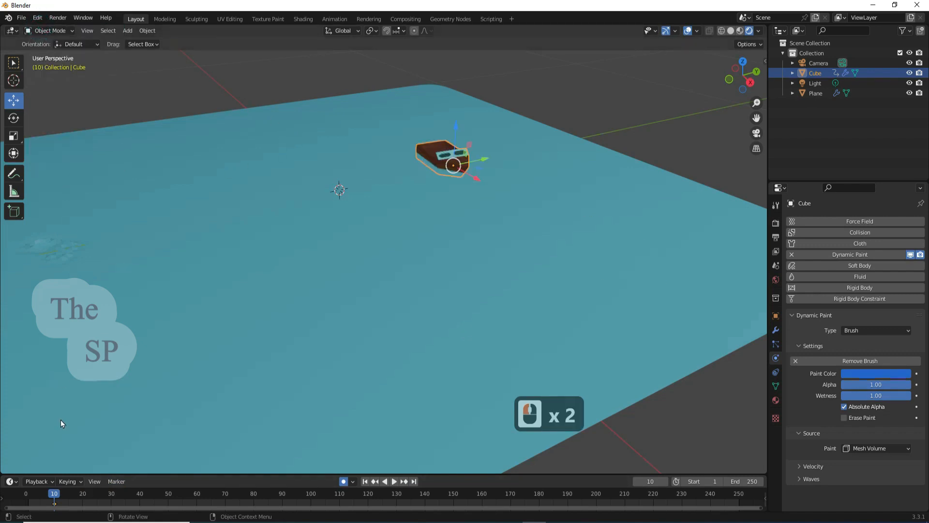
Move the boat about 0.74 m in the positive X direction at frame 58, and rotate it about -83.9° around Z at frame 90
left_click_drag(82, 493, 191, 494)
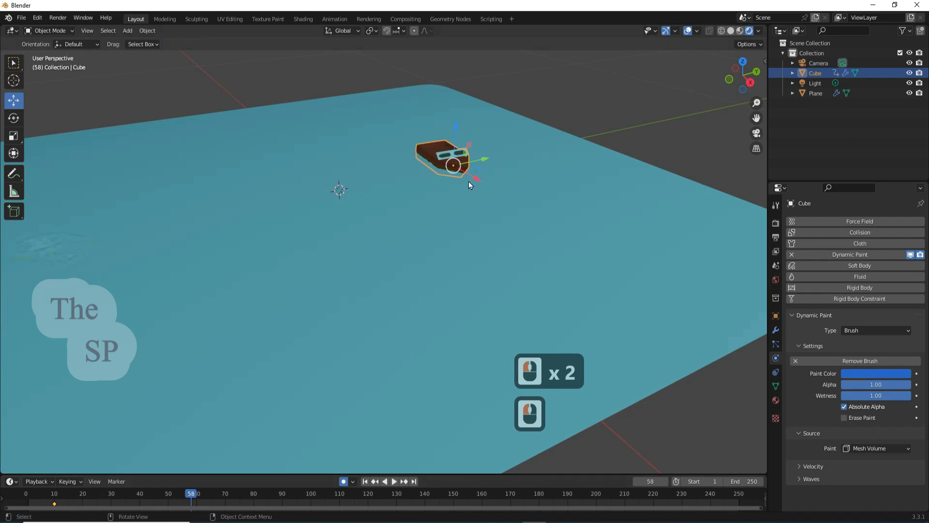
left_click_drag(472, 185, 657, 301)
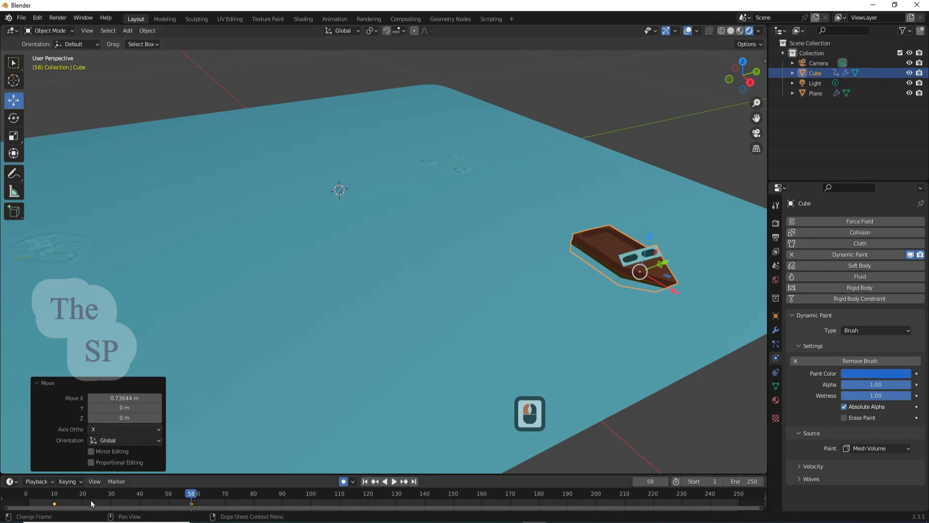
left_click(282, 494)
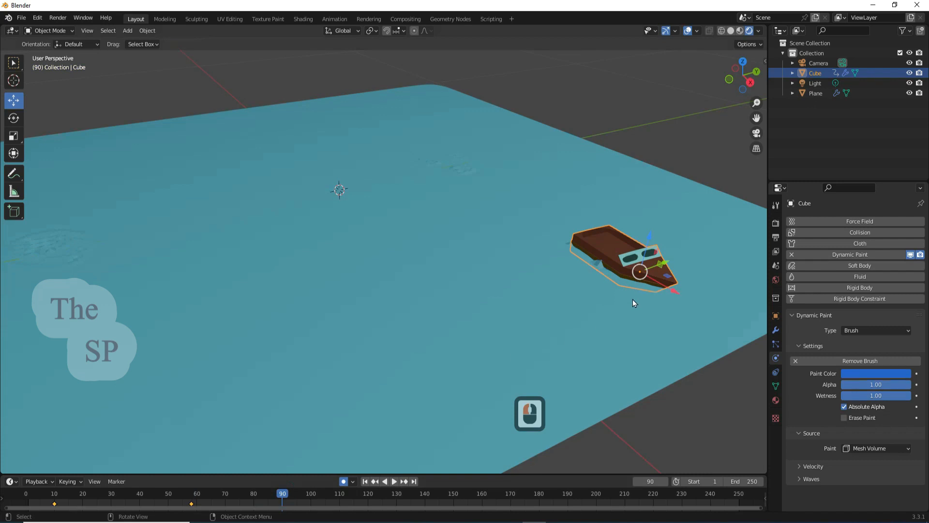
left_click(14, 118)
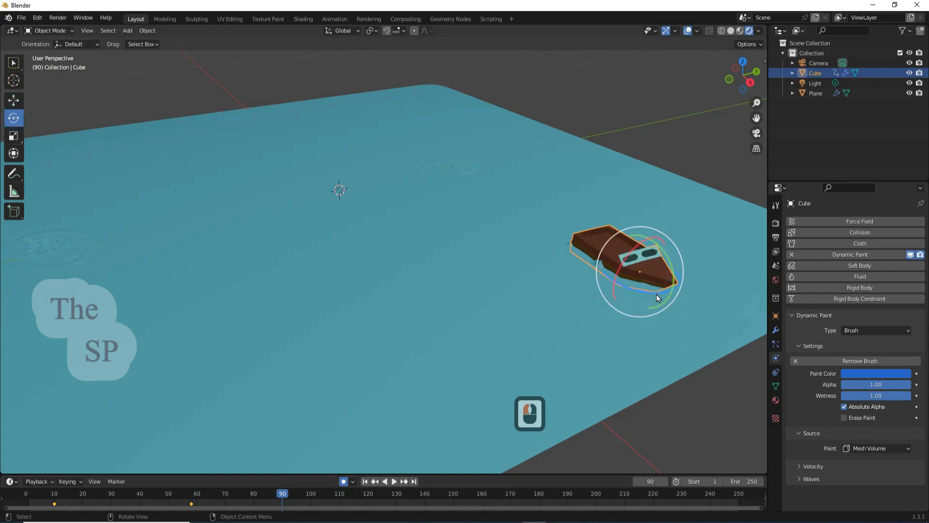
left_click_drag(656, 294, 602, 303)
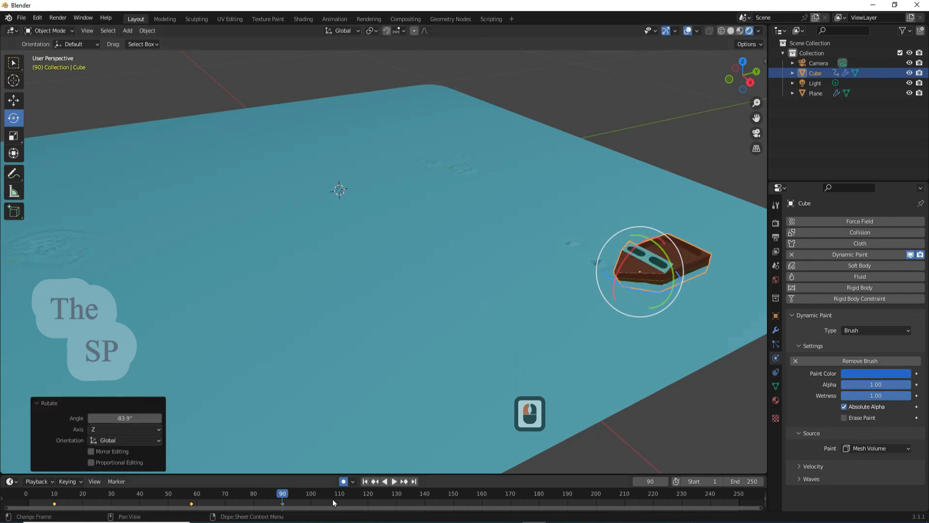
At frame 120, move the boat about 0.93 m in the negative Y direction across the water plane
left_click(368, 497)
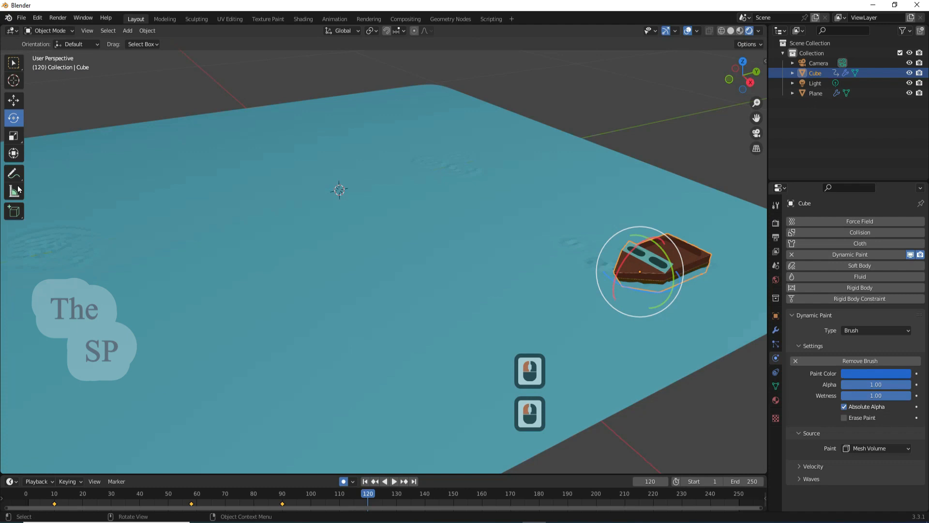
left_click(15, 102)
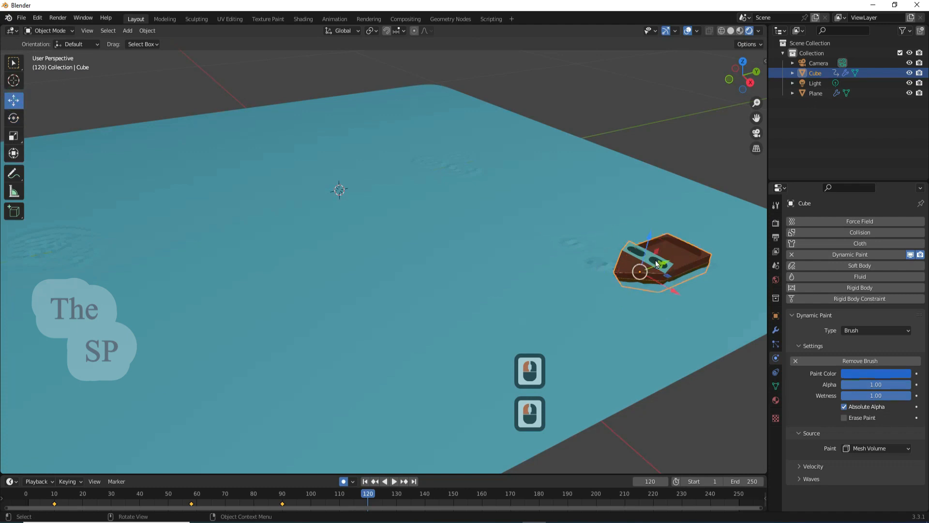
left_click_drag(662, 263, 272, 407)
scroll(272, 404, "down", 2)
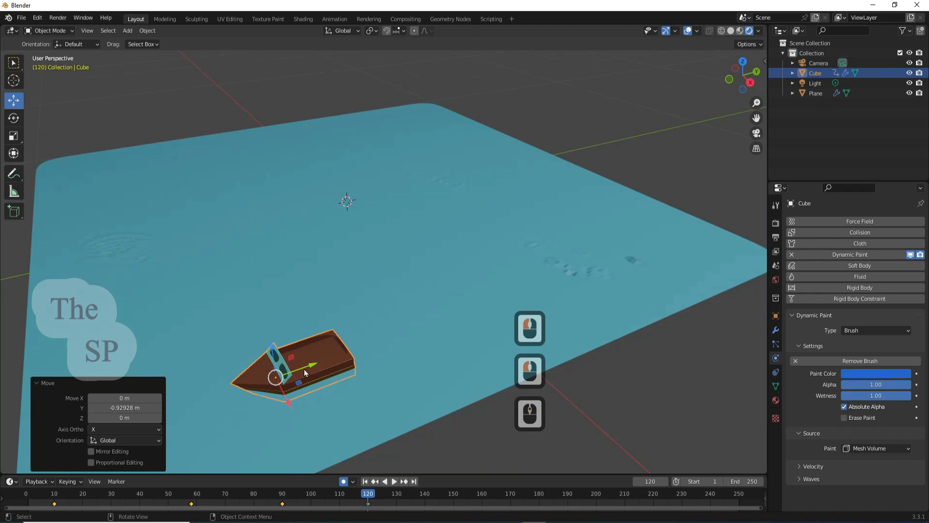
Set the end frame of the animation to 170
left_click(742, 481)
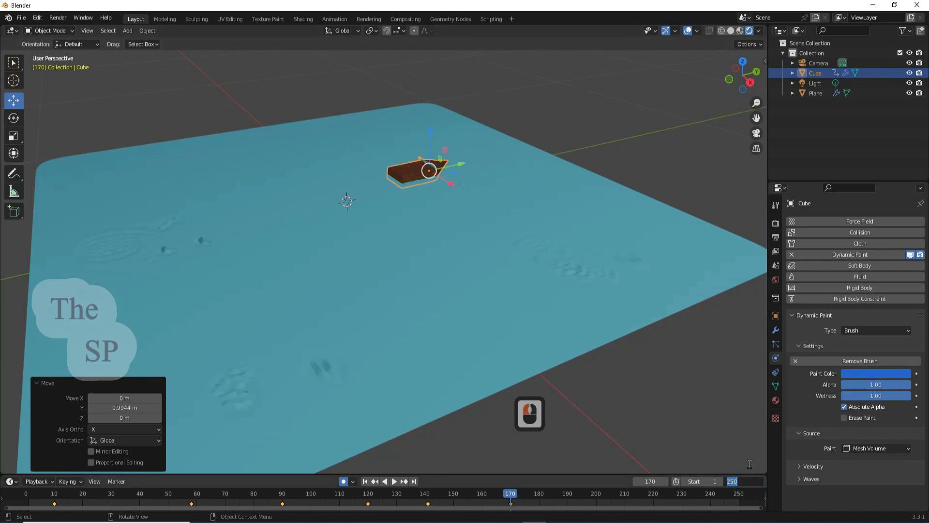
type("17")
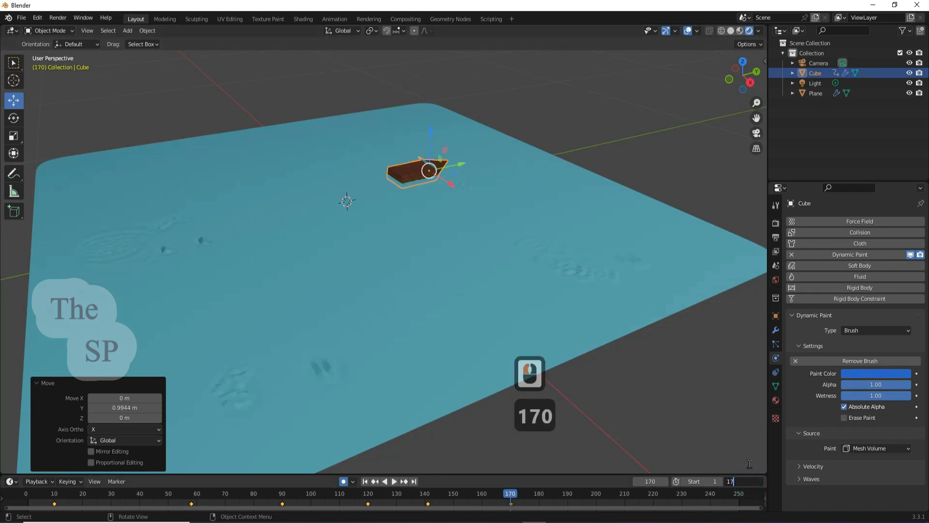
key("Return")
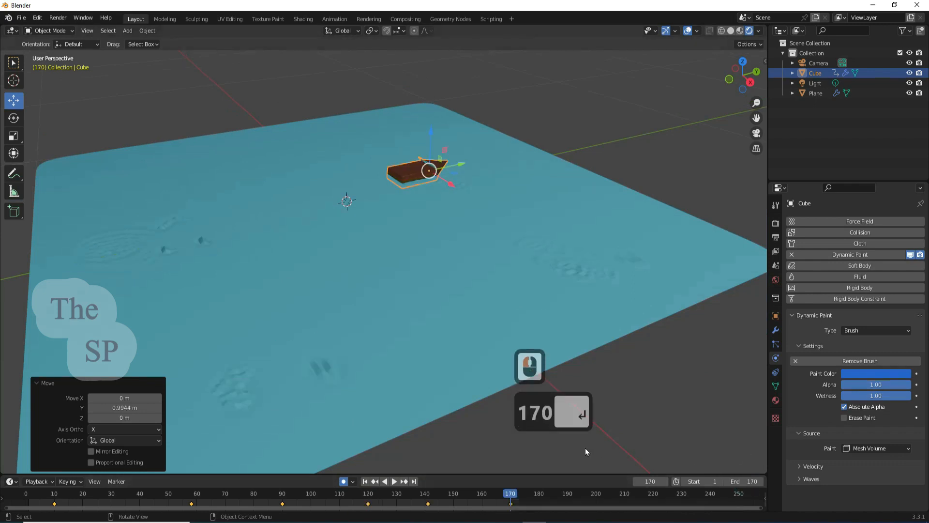
Play the animation and examine the boat's path and the waves it makes on the water plane
left_click(395, 482)
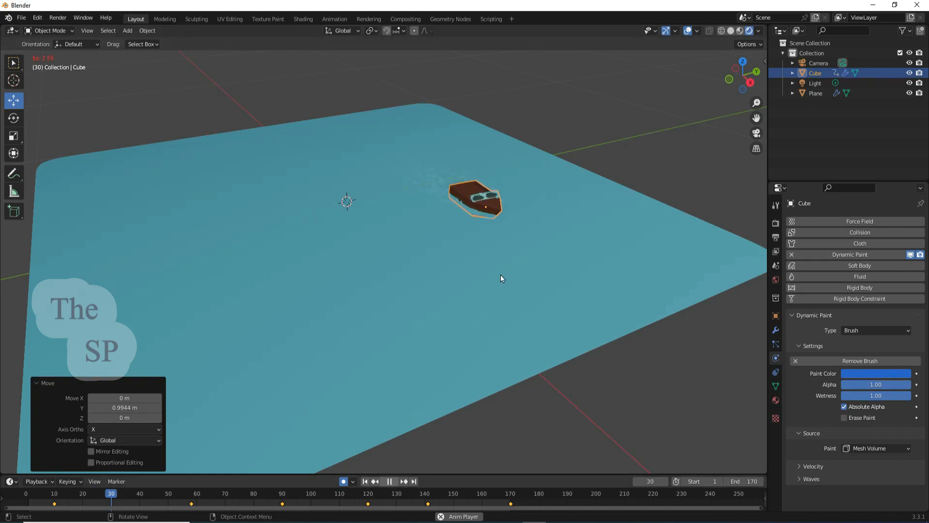
middle_click_drag(511, 245, 560, 245)
scroll(566, 245, "up", 1)
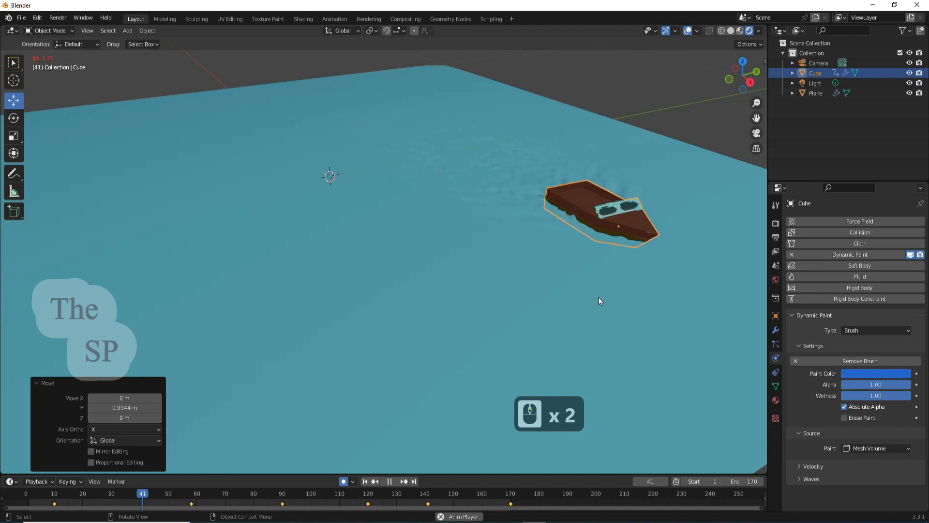
scroll(628, 323, "down", 1)
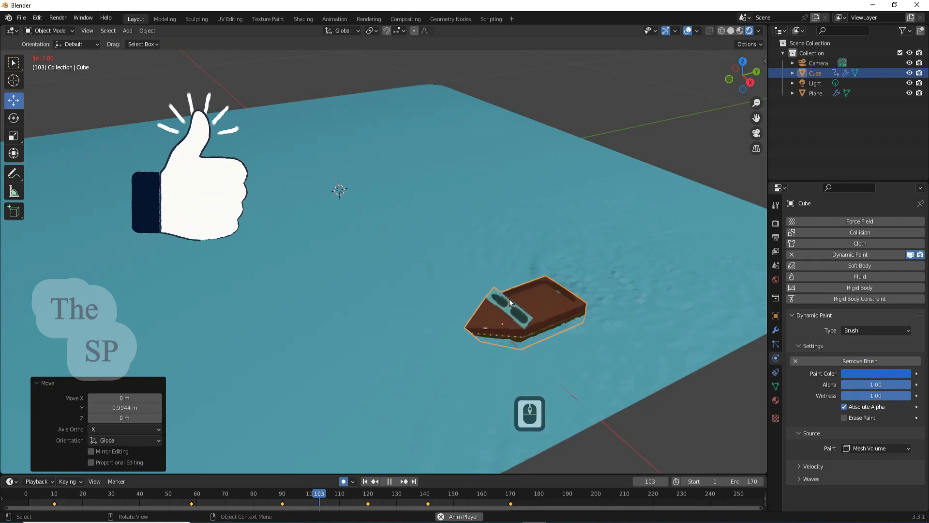
scroll(509, 298, "down", 1)
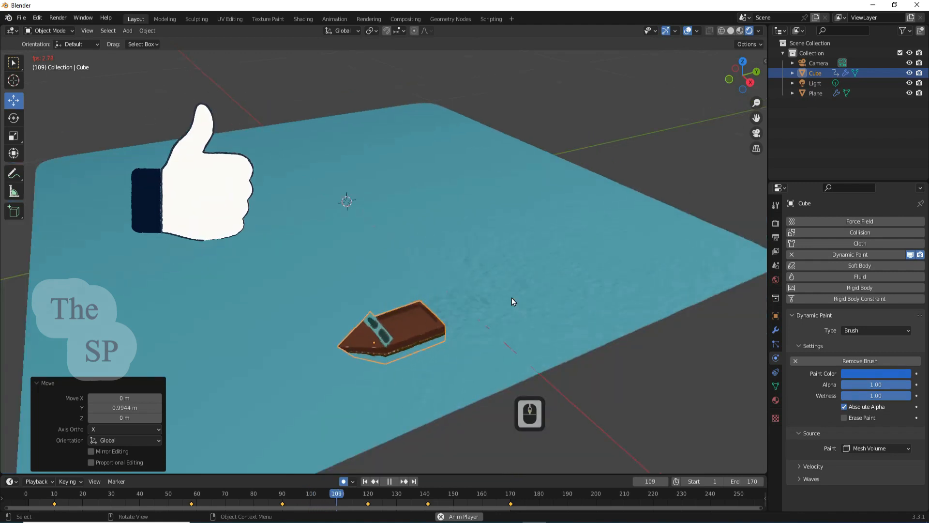